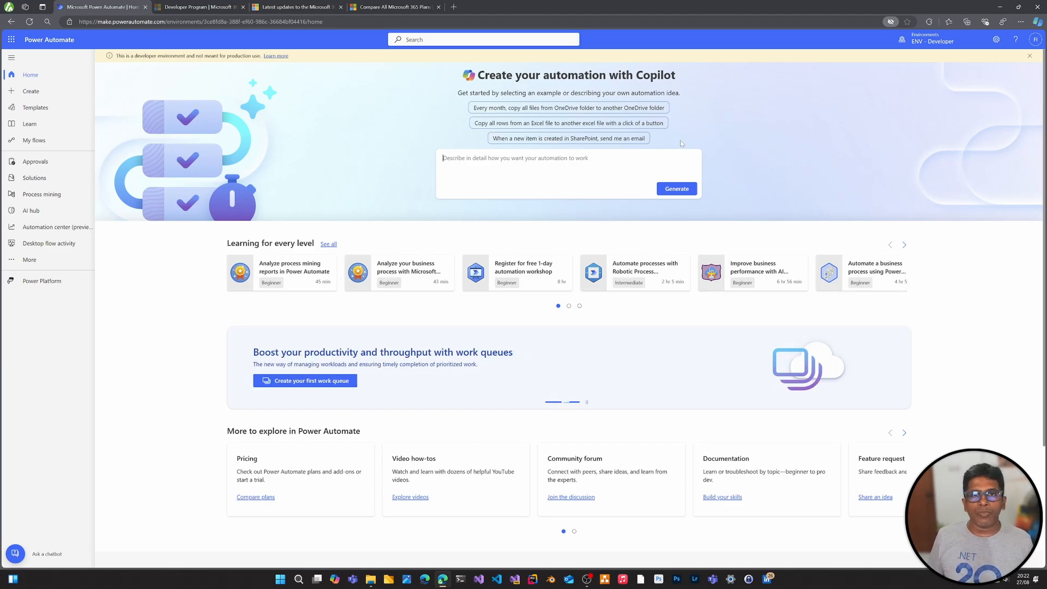
# Review the Microsoft 365 Developer Program page and compare the Microsoft 365 business plans
pyautogui.click(182, 7)
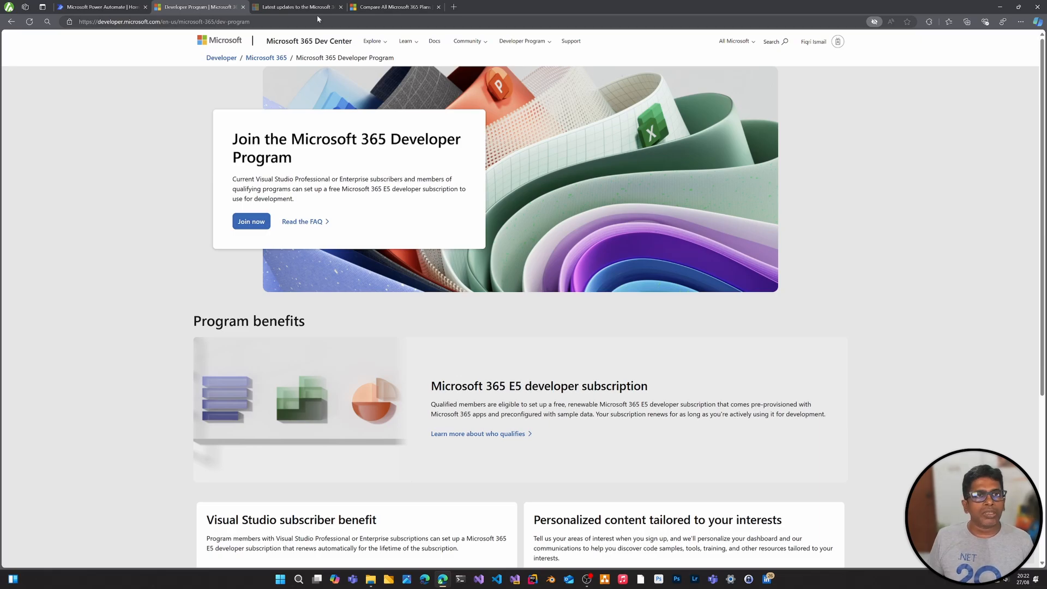
pyautogui.click(414, 8)
pyautogui.scroll(-2, 705, 193)
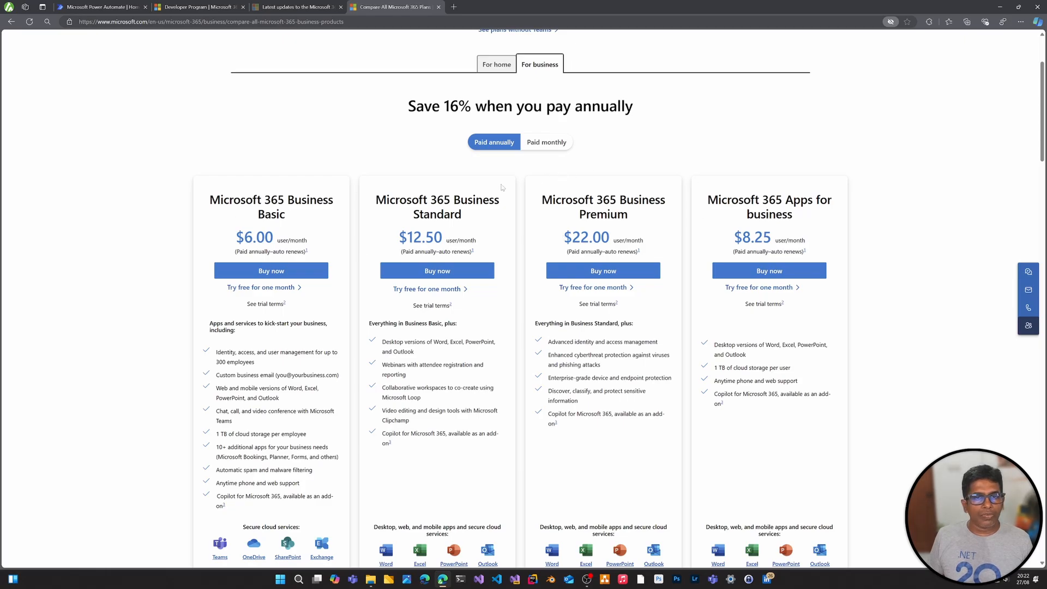
pyautogui.scroll(-3, 241, 419)
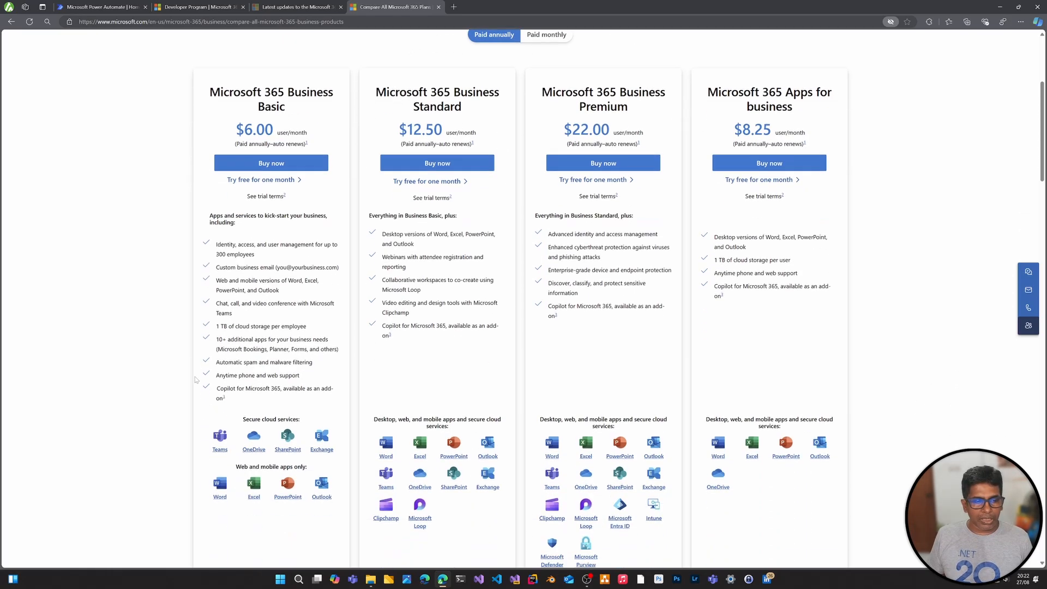
pyautogui.scroll(5, 257, 339)
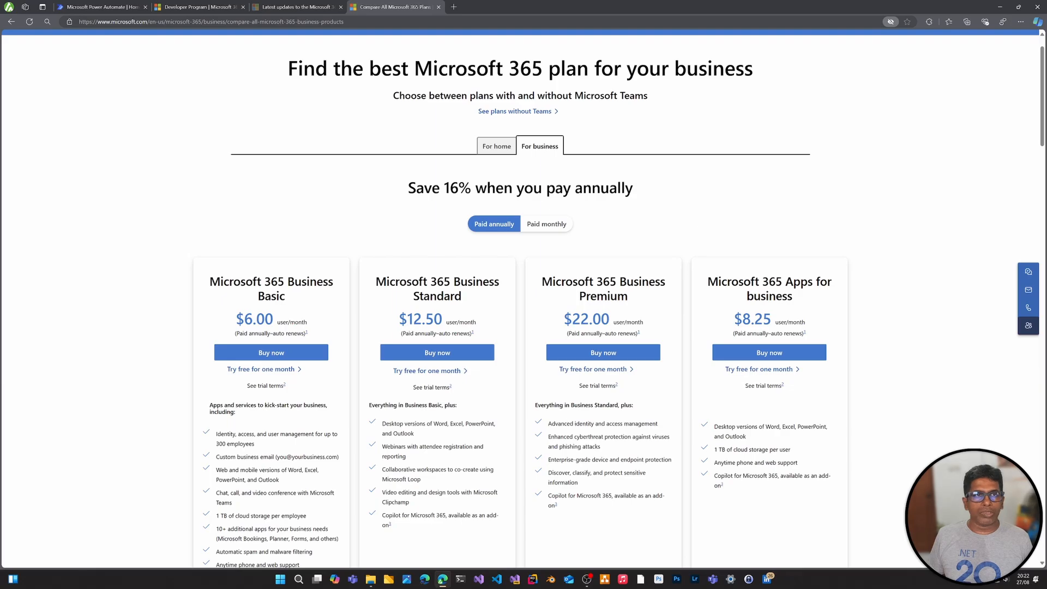
# Read the blog post on the latest Microsoft 365 Developer Program updates and return to the business plan comparison
pyautogui.click(288, 7)
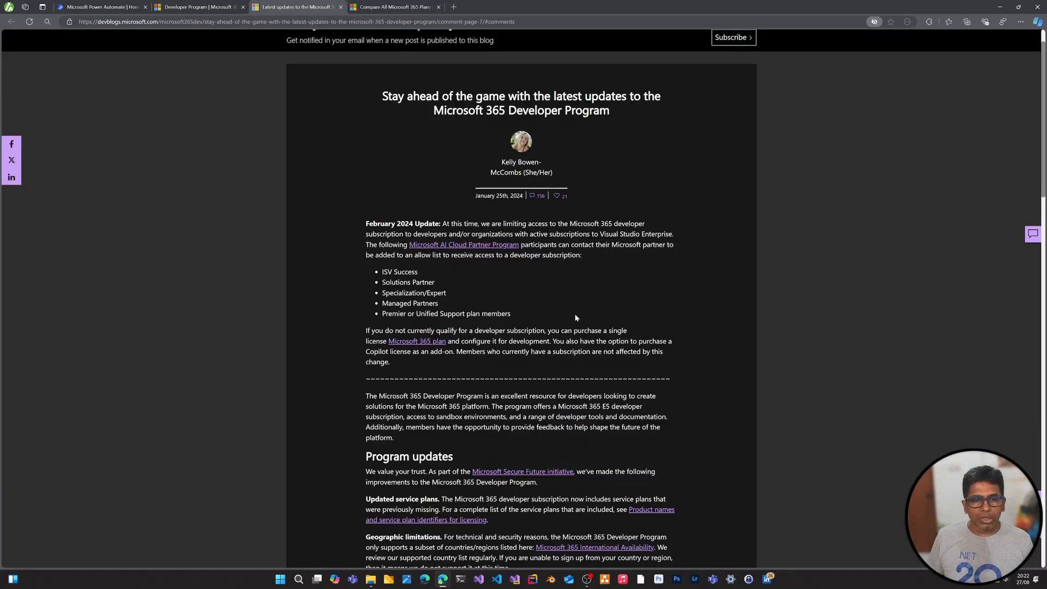
pyautogui.scroll(-2, 576, 317)
pyautogui.scroll(2, 497, 273)
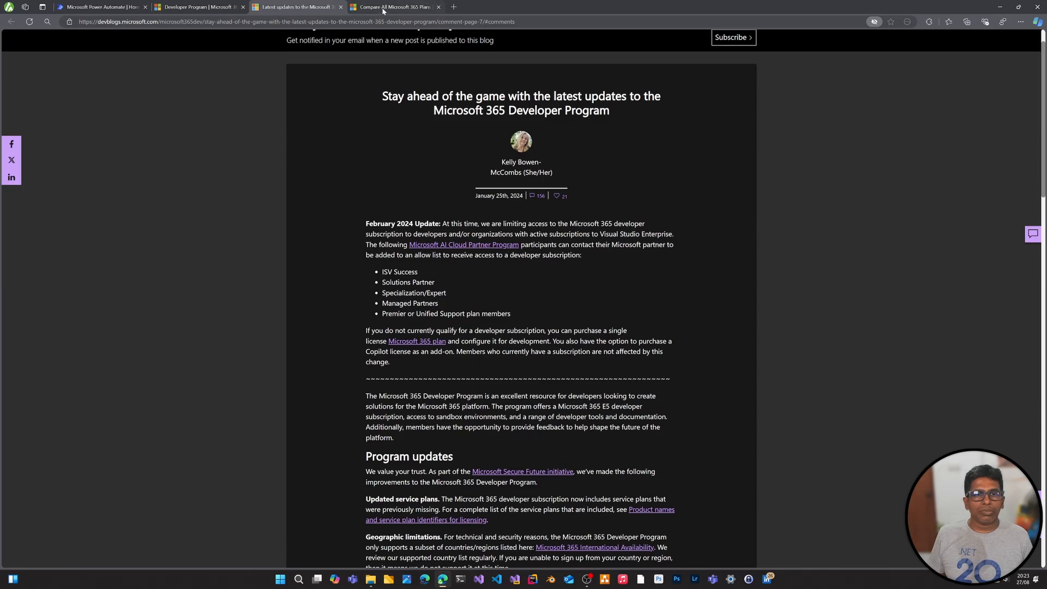
pyautogui.click(400, 7)
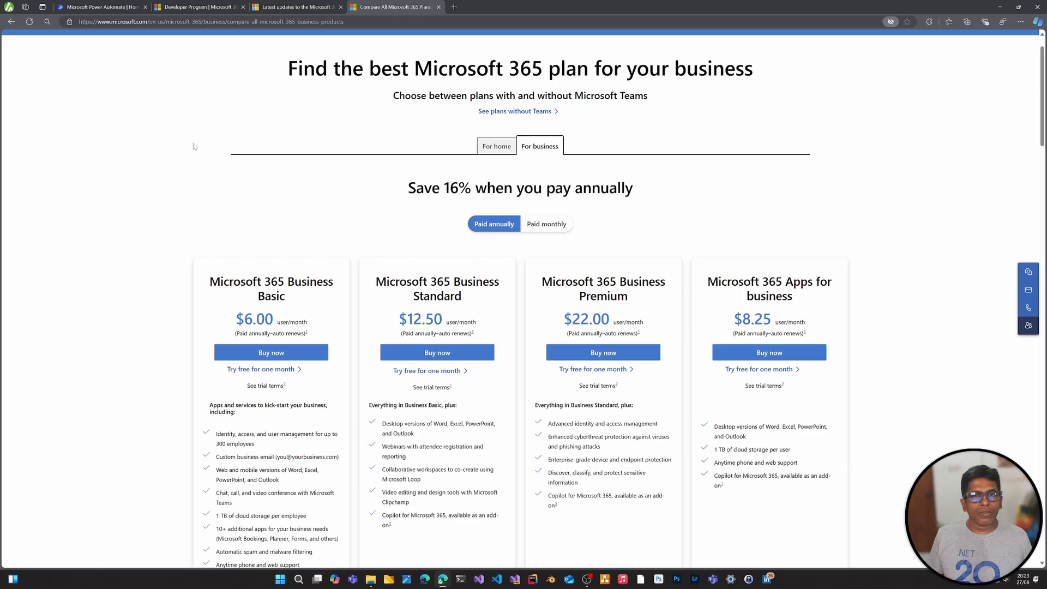
# Go from the Power Automate settings to the Power Platform admin center, sign in and display its environments
pyautogui.click(102, 8)
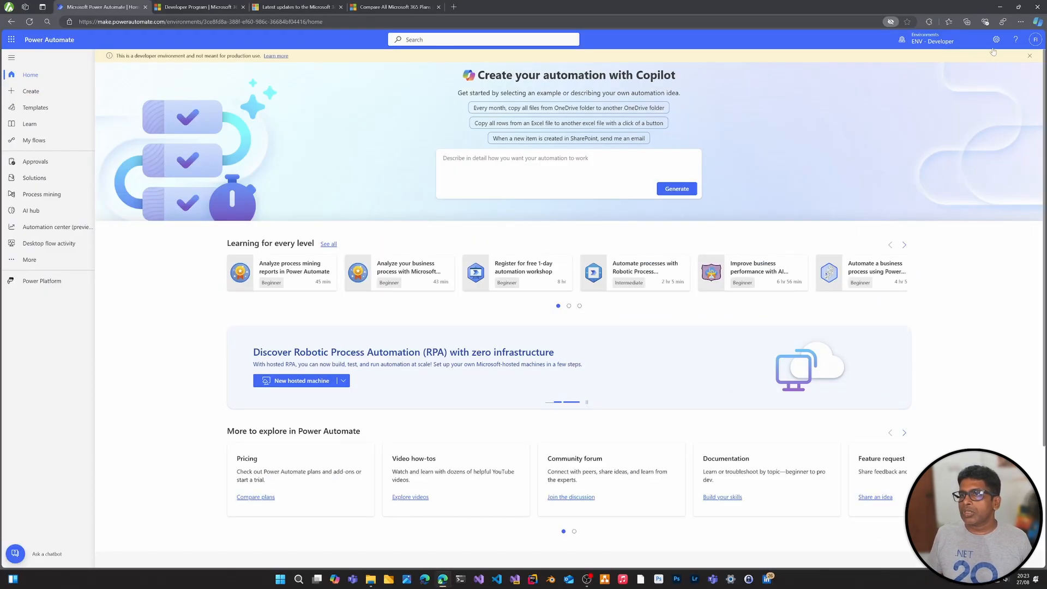
pyautogui.click(996, 39)
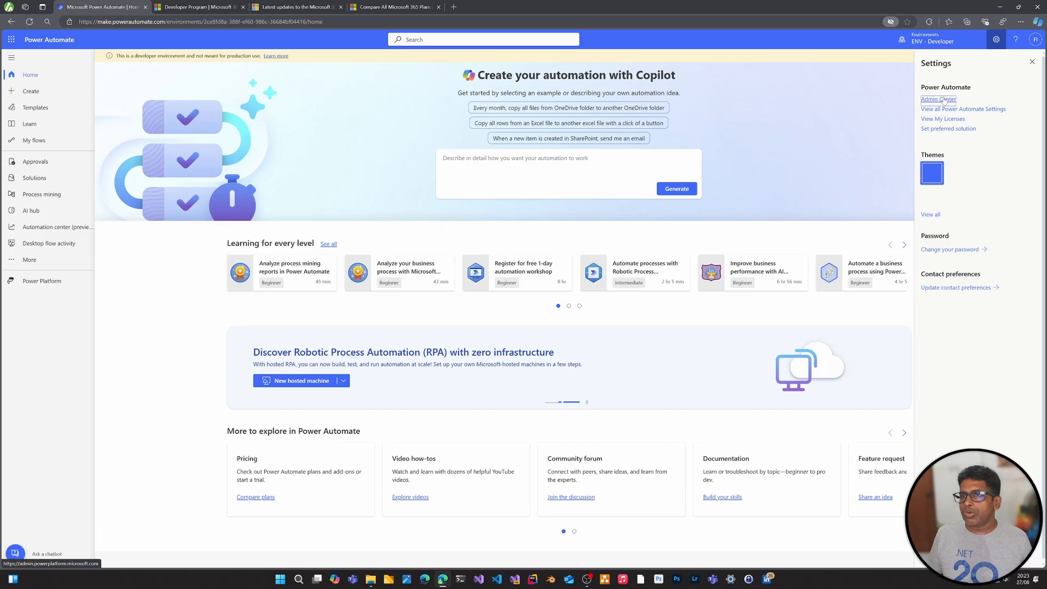
pyautogui.click(944, 99)
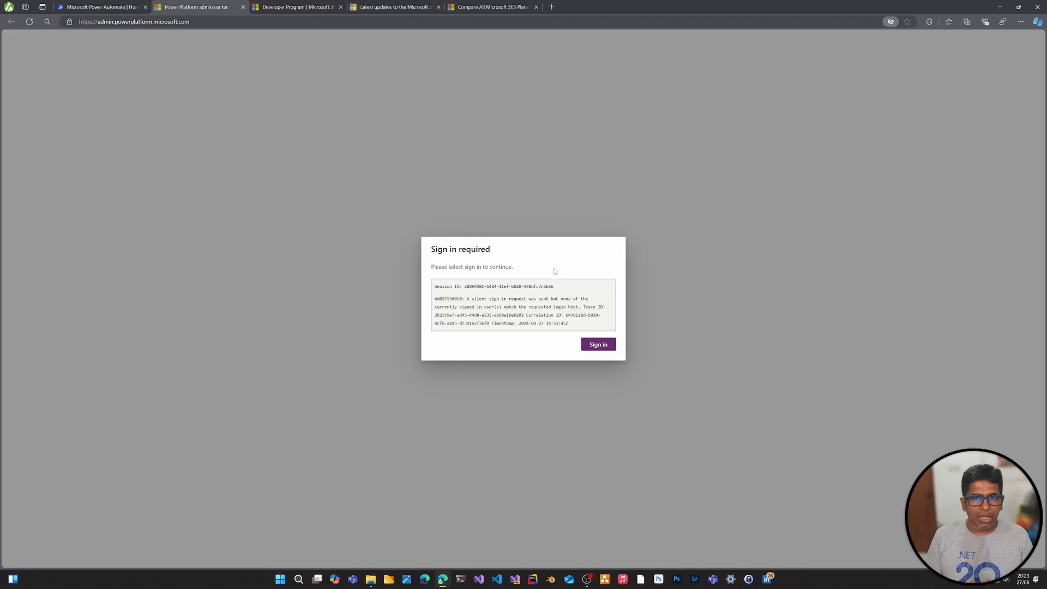
pyautogui.click(599, 347)
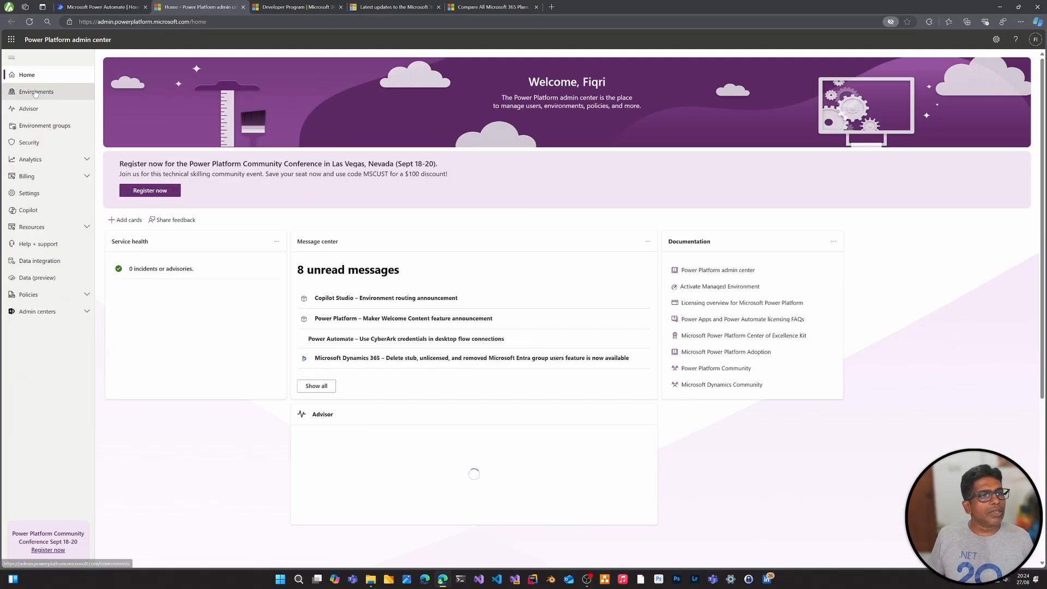
pyautogui.click(55, 94)
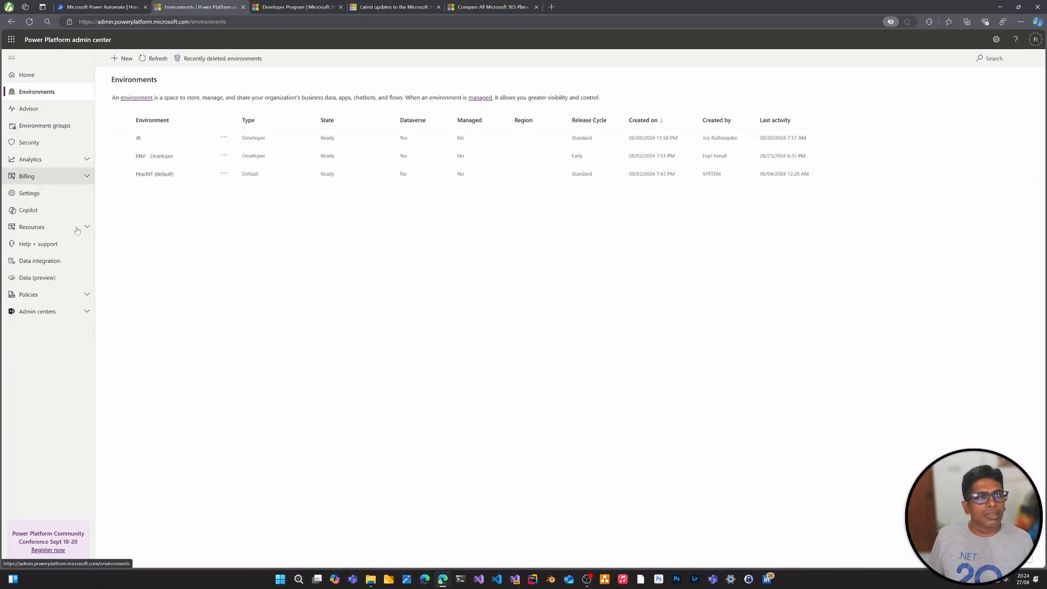
# Examine the options for creating a new environment without creating one, and close the admin center
pyautogui.click(122, 60)
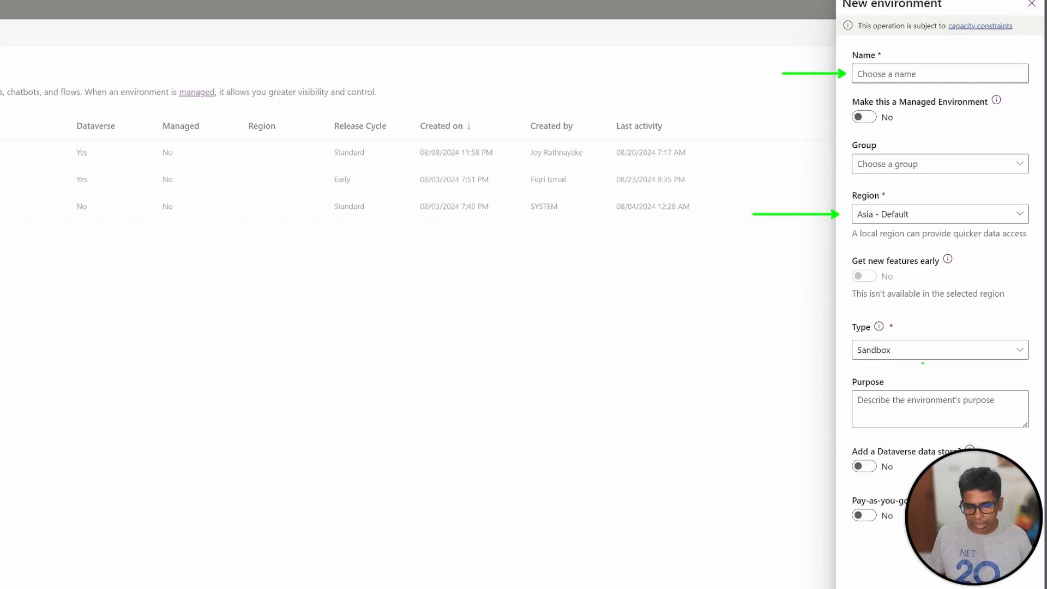
pyautogui.click(972, 352)
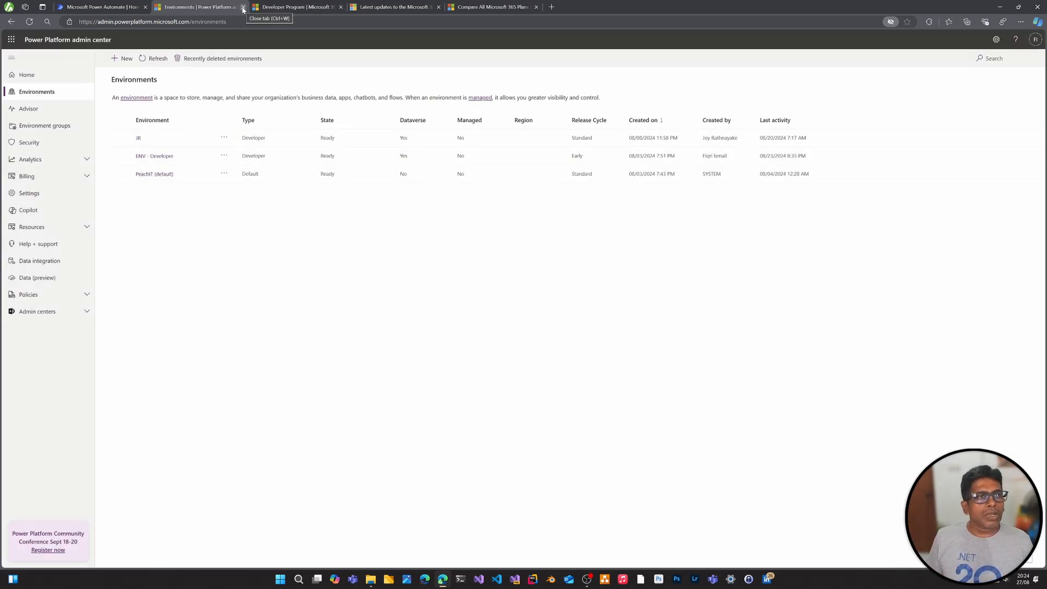
pyautogui.click(244, 7)
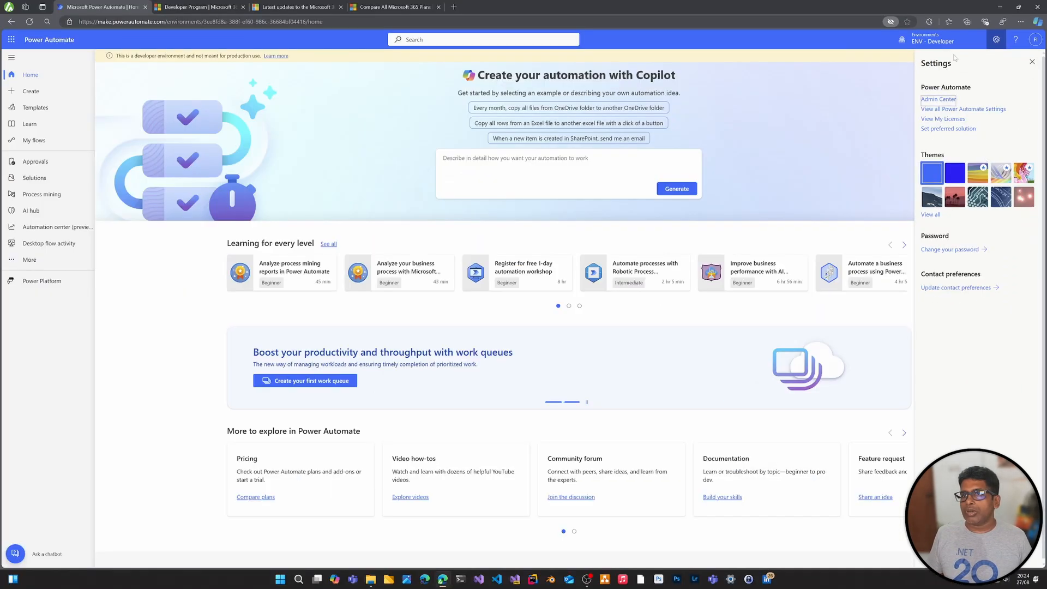
# Examine the environments available for building flows in Power Automate, keeping ENV - Developer selected
pyautogui.click(867, 56)
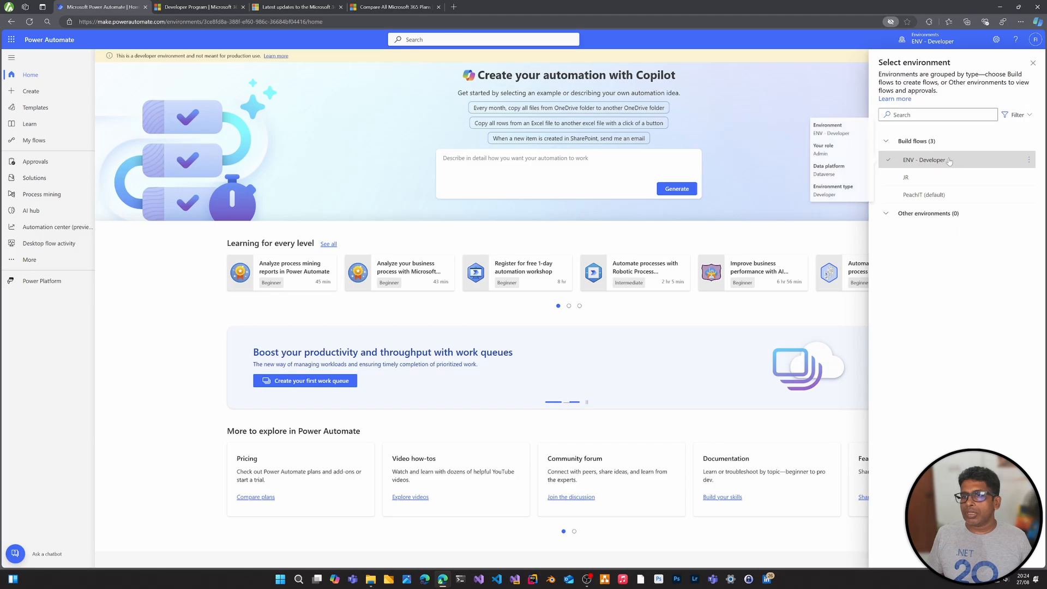
pyautogui.moveTo(968, 199)
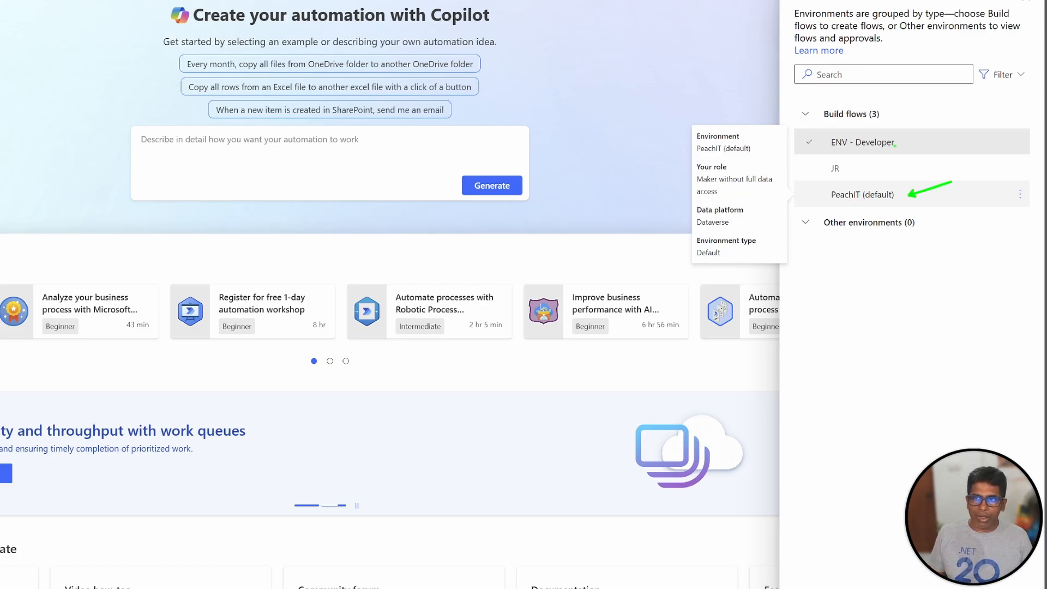
pyautogui.moveTo(907, 143); pyautogui.dragTo(944, 118)
pyautogui.press('Escape')
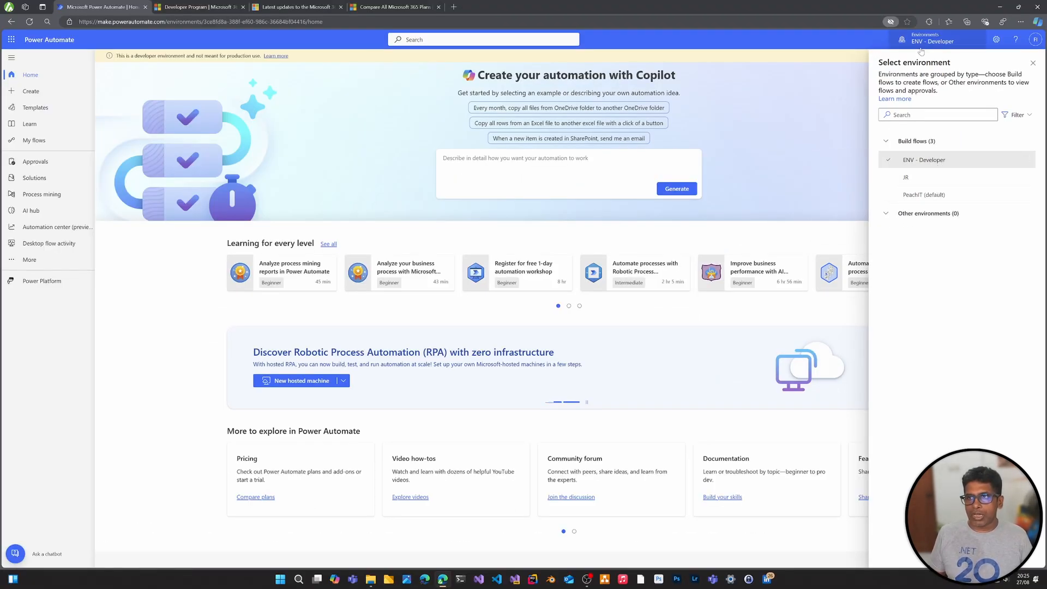
pyautogui.click(1033, 63)
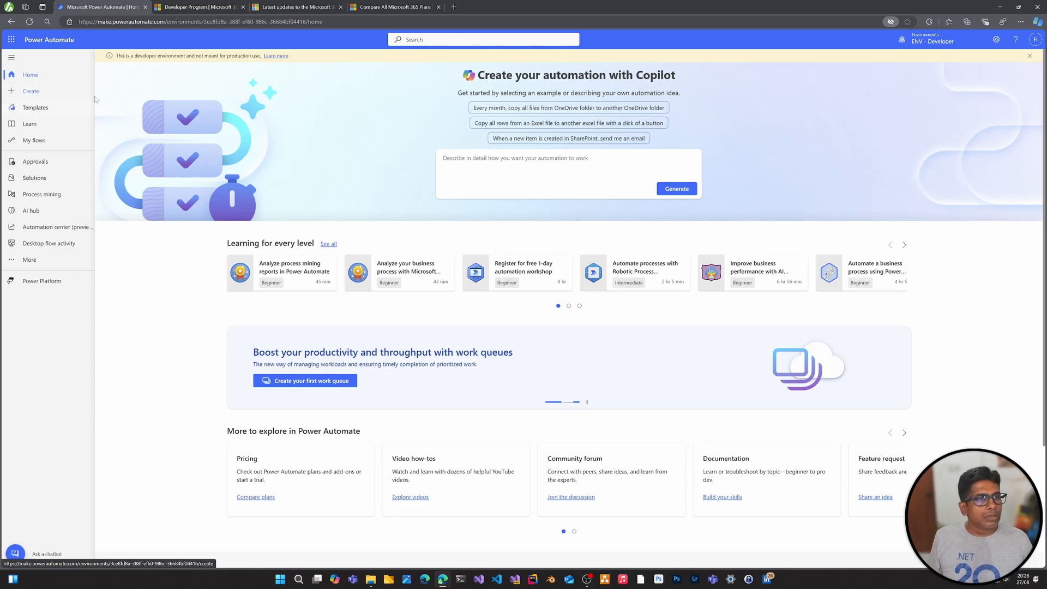
# Start a blank automated cloud flow and name it "My First Flow"
pyautogui.click(38, 95)
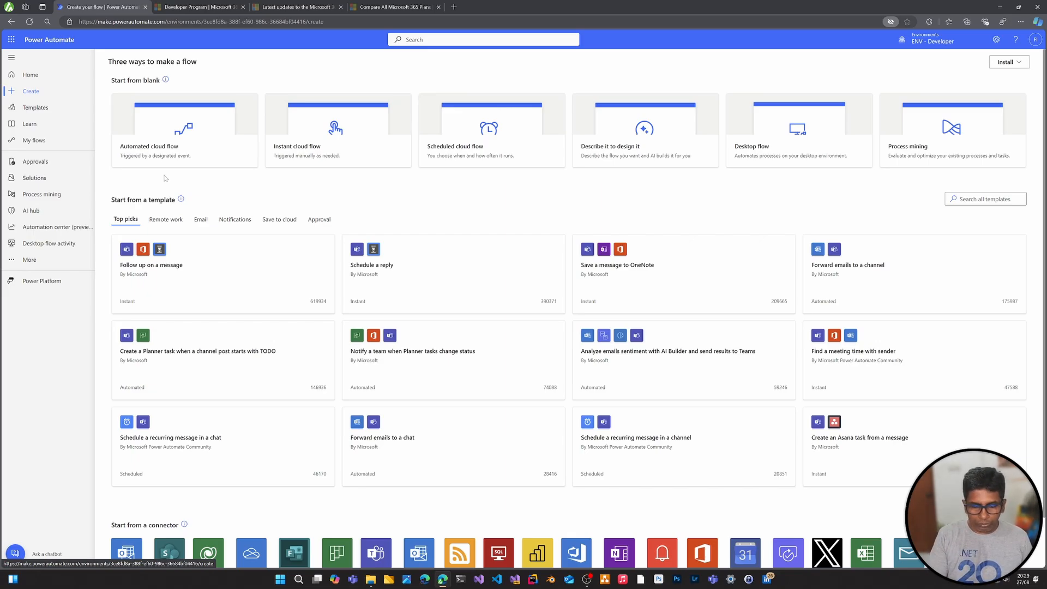
pyautogui.click(178, 153)
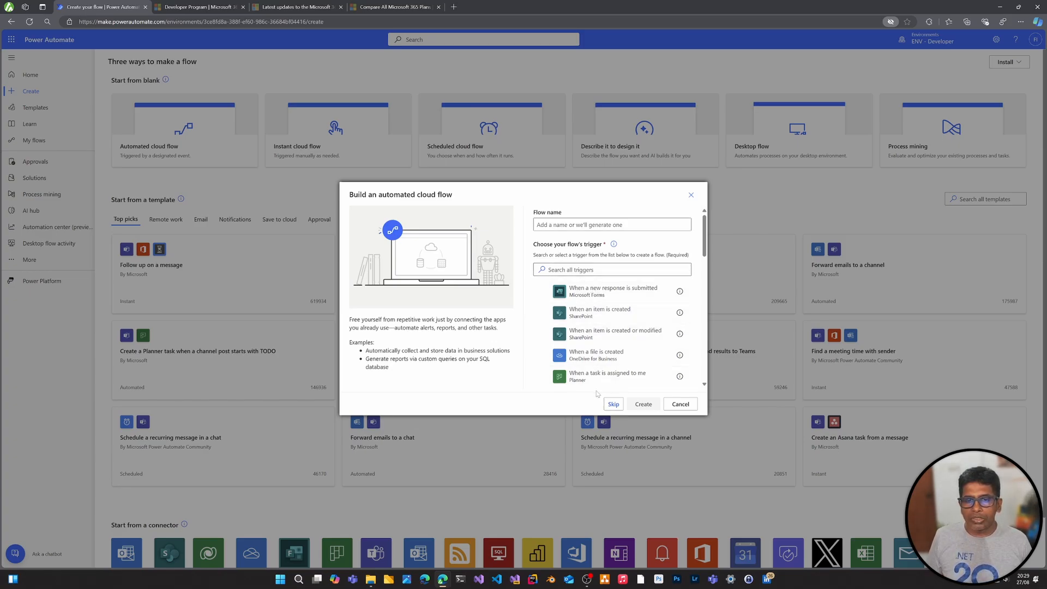
pyautogui.scroll(-3, 706, 237)
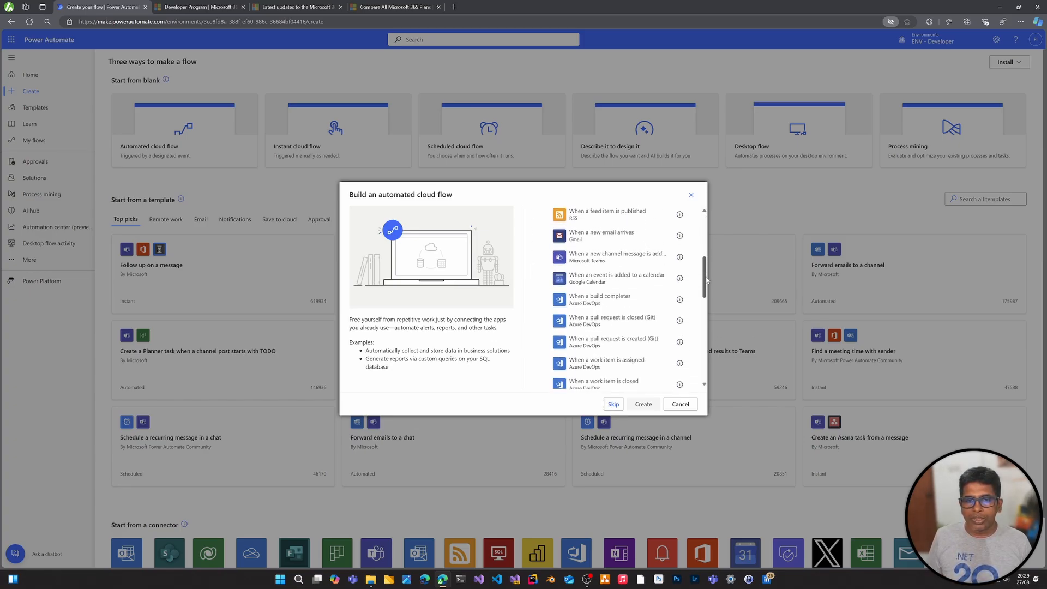
pyautogui.scroll(3, 706, 238)
pyautogui.click(612, 224)
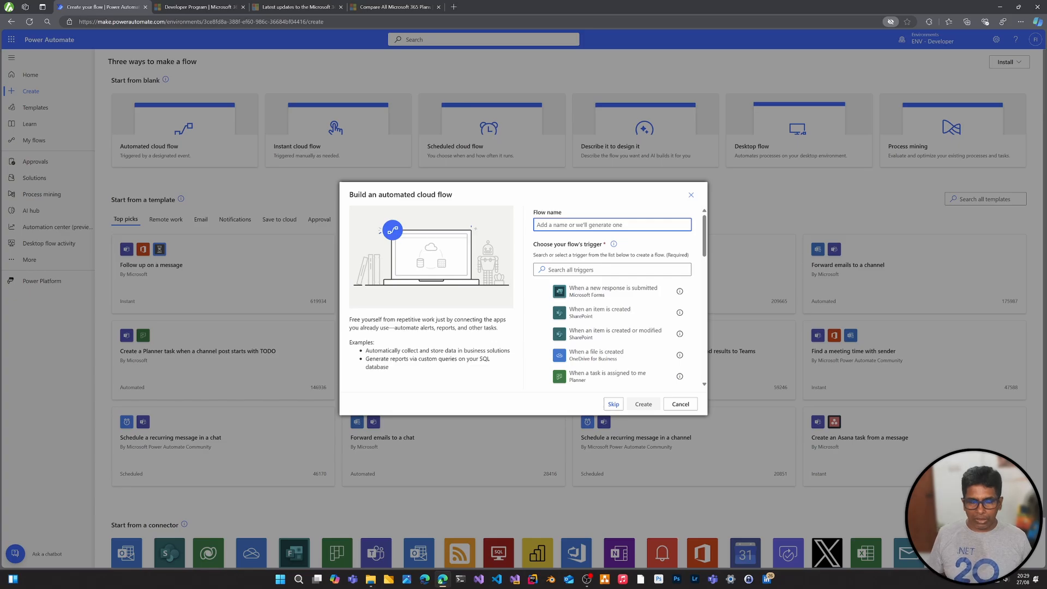
pyautogui.write('My First Flow')
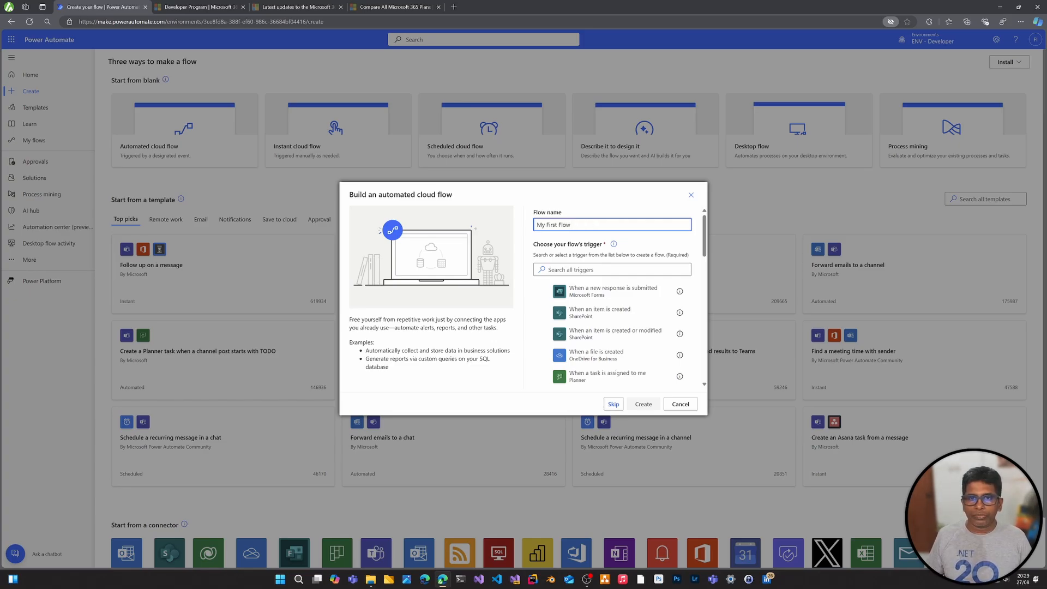
pyautogui.click(636, 247)
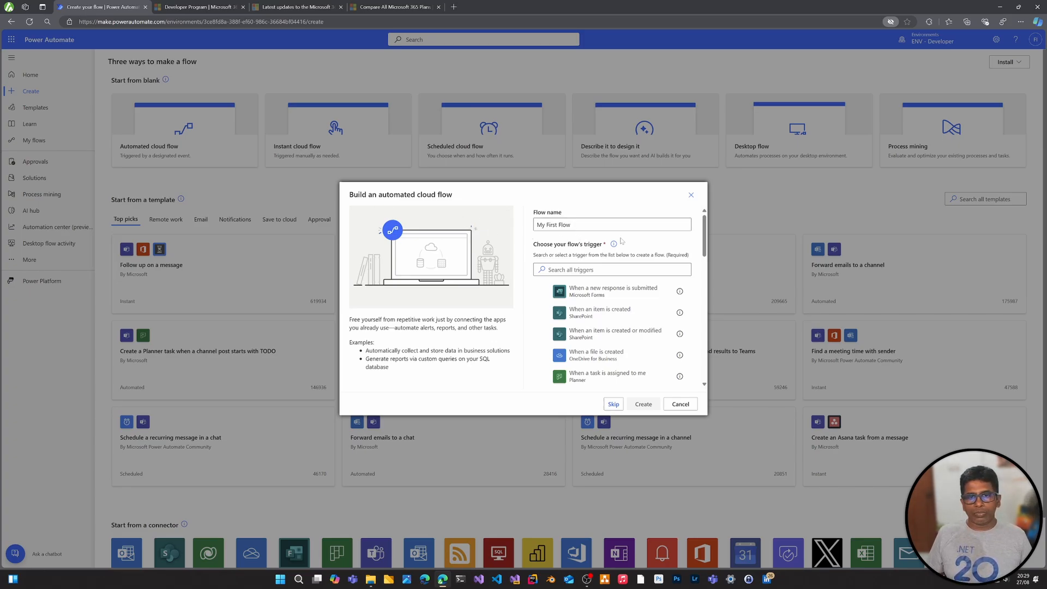
# Create the flow with the Office 365 Outlook trigger "When a new email arrives (V3)" and try to save it
pyautogui.moveTo(705, 237); pyautogui.dragTo(703, 337)
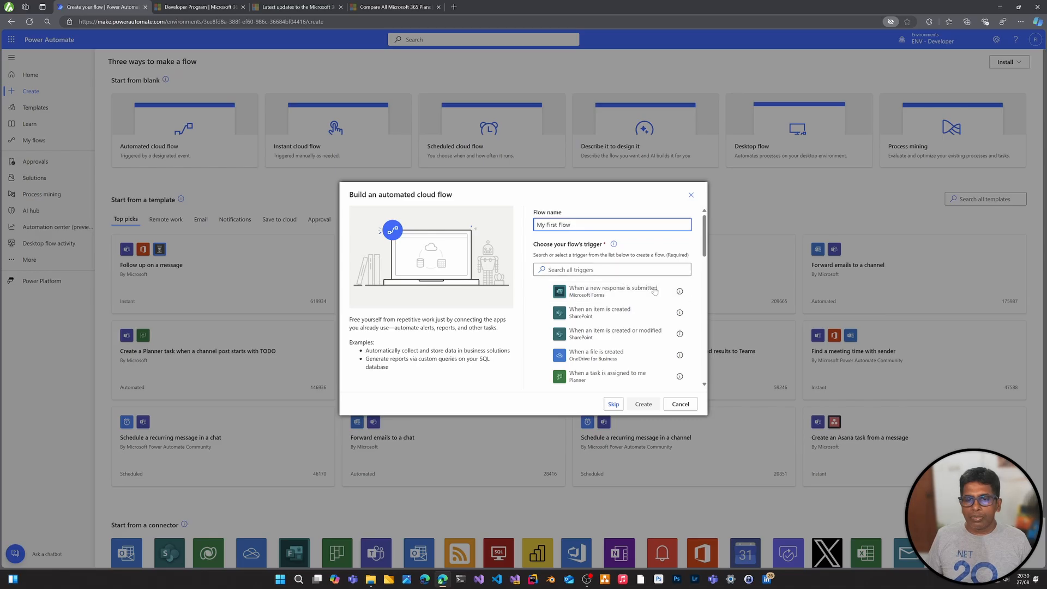
pyautogui.moveTo(704, 240); pyautogui.dragTo(708, 336)
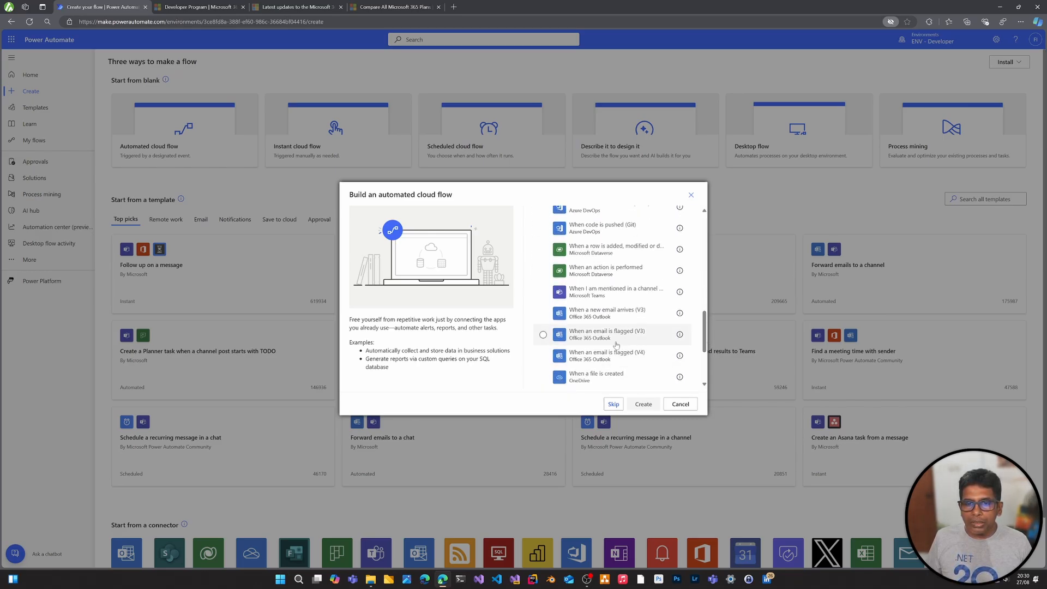
pyautogui.click(615, 315)
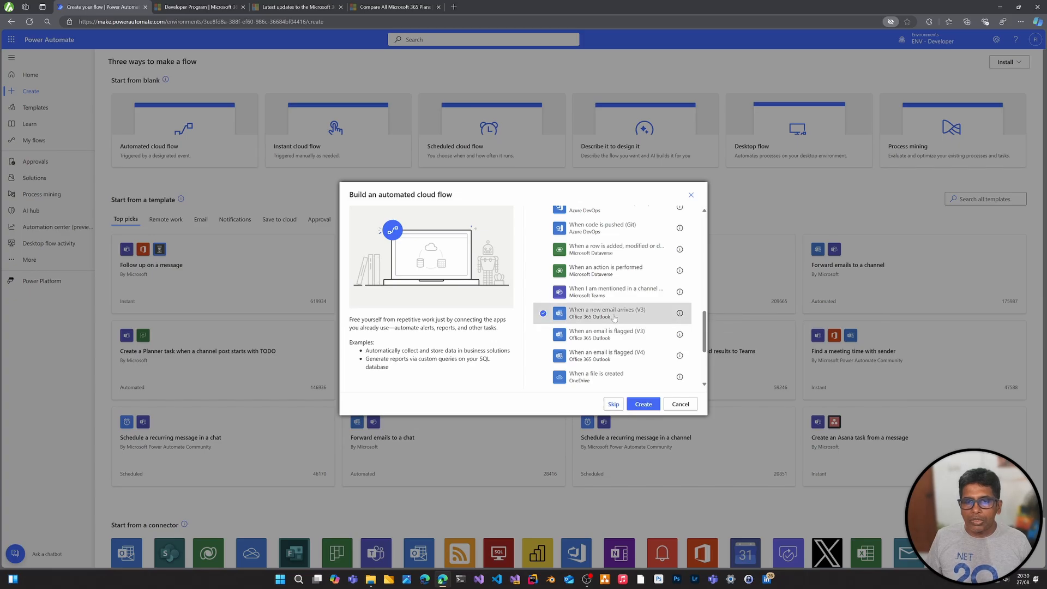
pyautogui.click(643, 404)
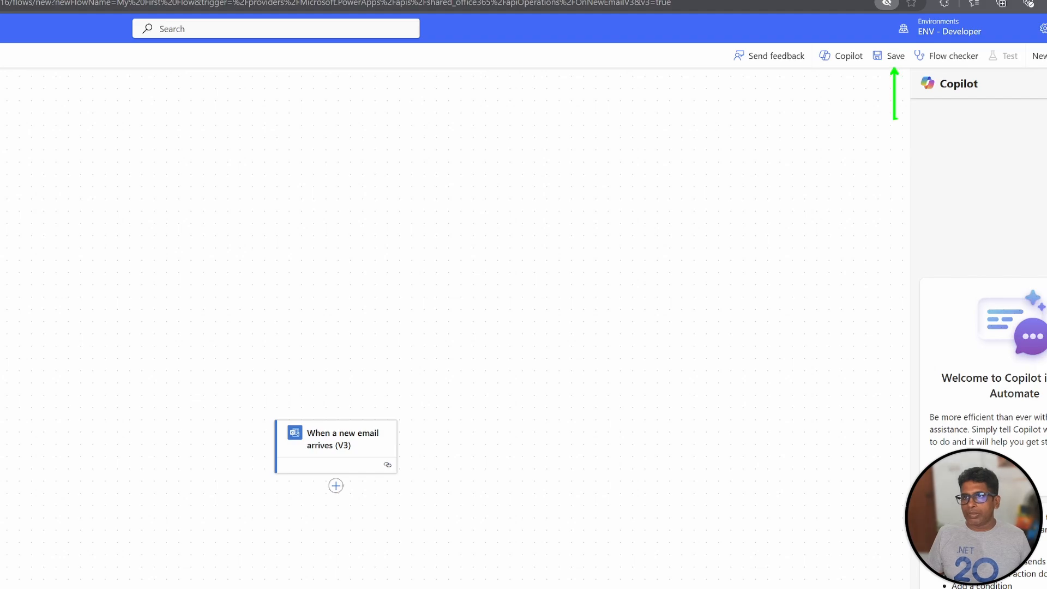
pyautogui.click(892, 56)
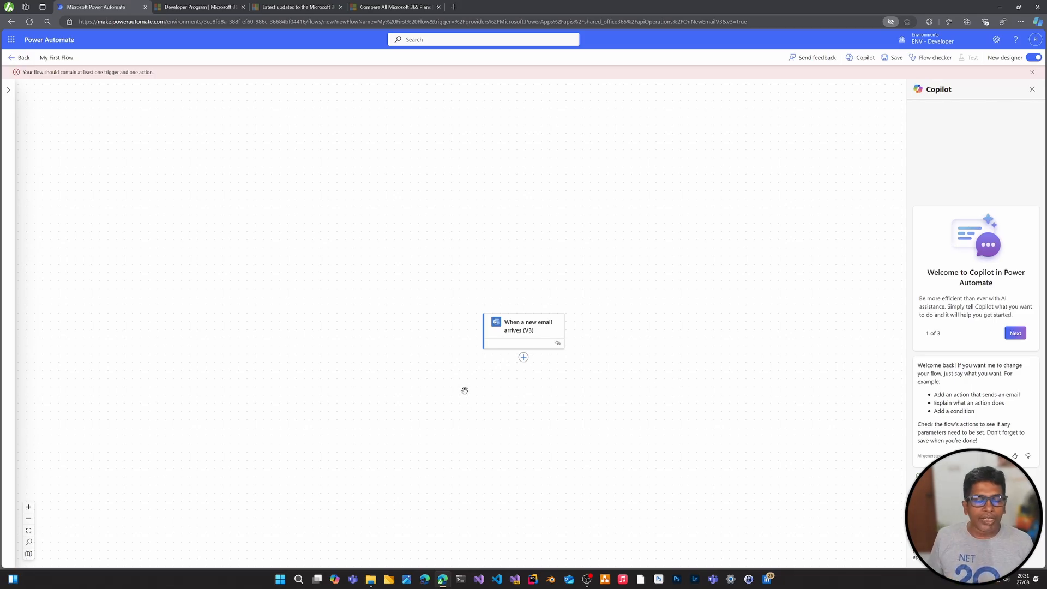
# Open the parameters of the "When a new email arrives (V3)" trigger and show all advanced parameters
pyautogui.click(524, 331)
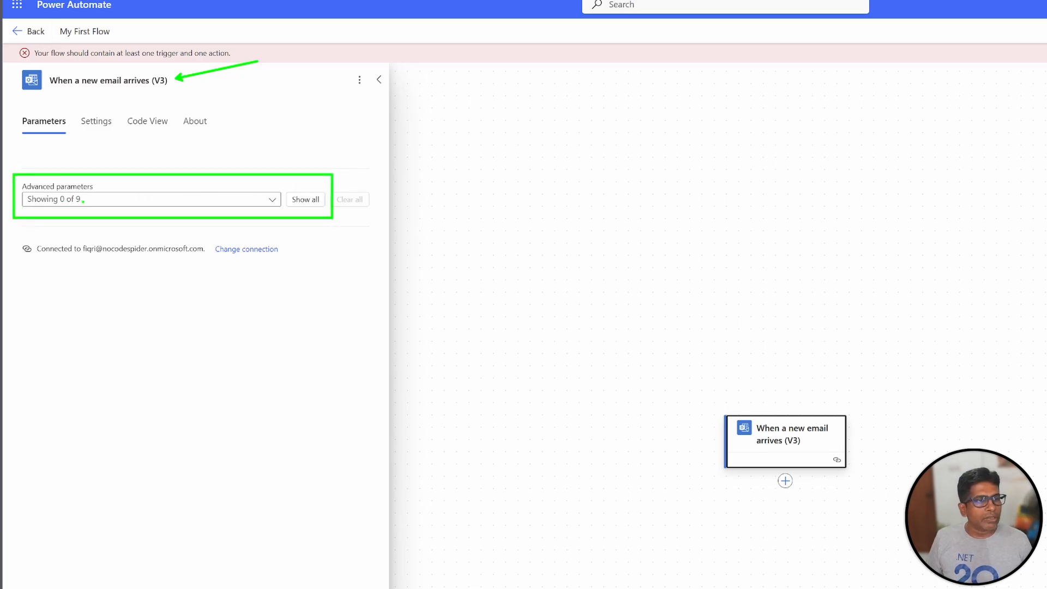
pyautogui.click(151, 199)
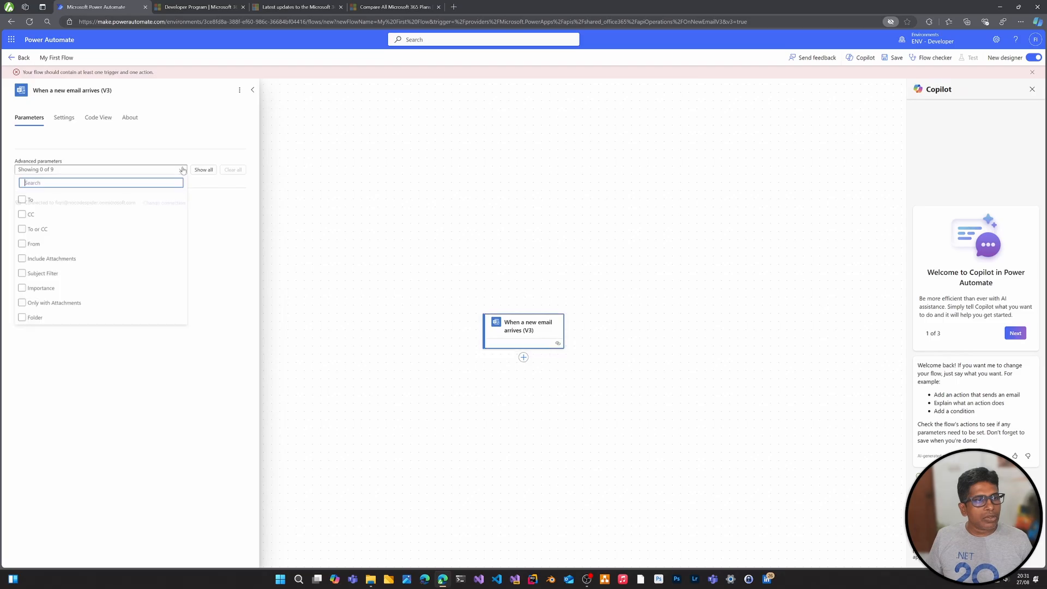
pyautogui.click(32, 201)
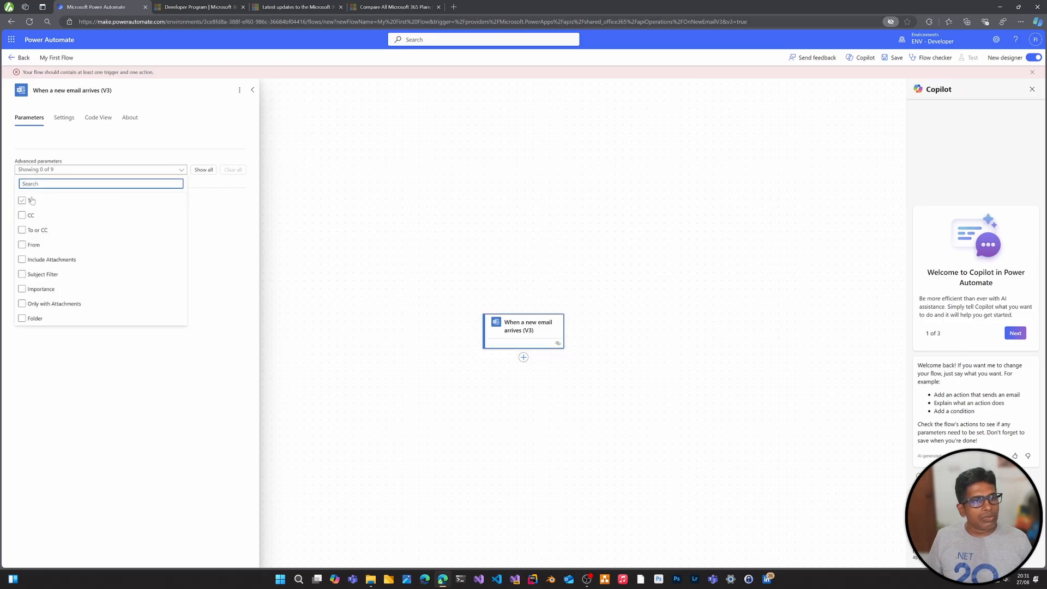
pyautogui.click(202, 207)
pyautogui.click(204, 169)
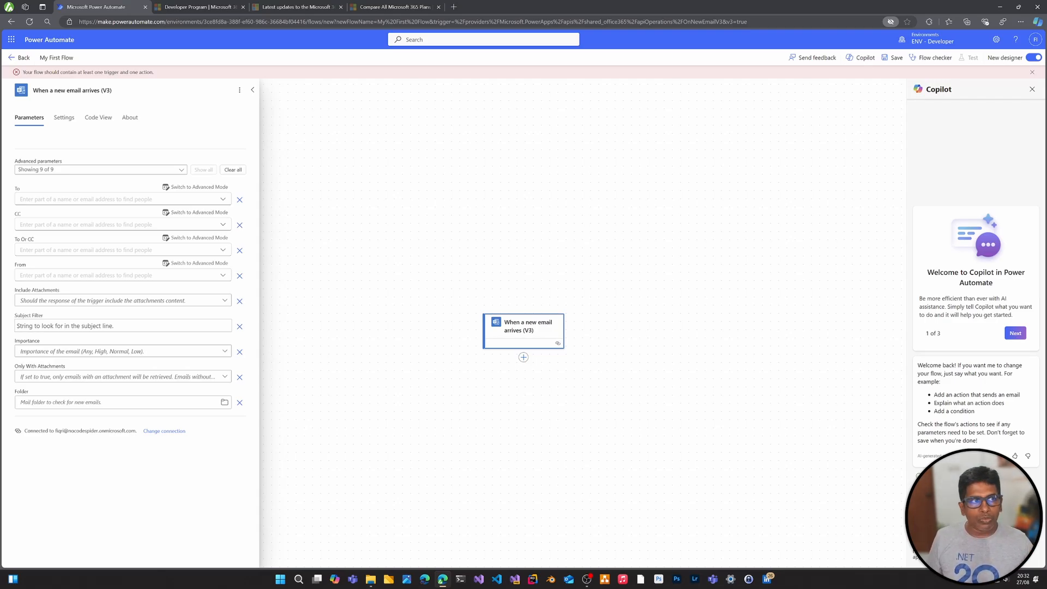
# Filter the email trigger's To parameter to the flow owner's account, found by name
pyautogui.click(118, 199)
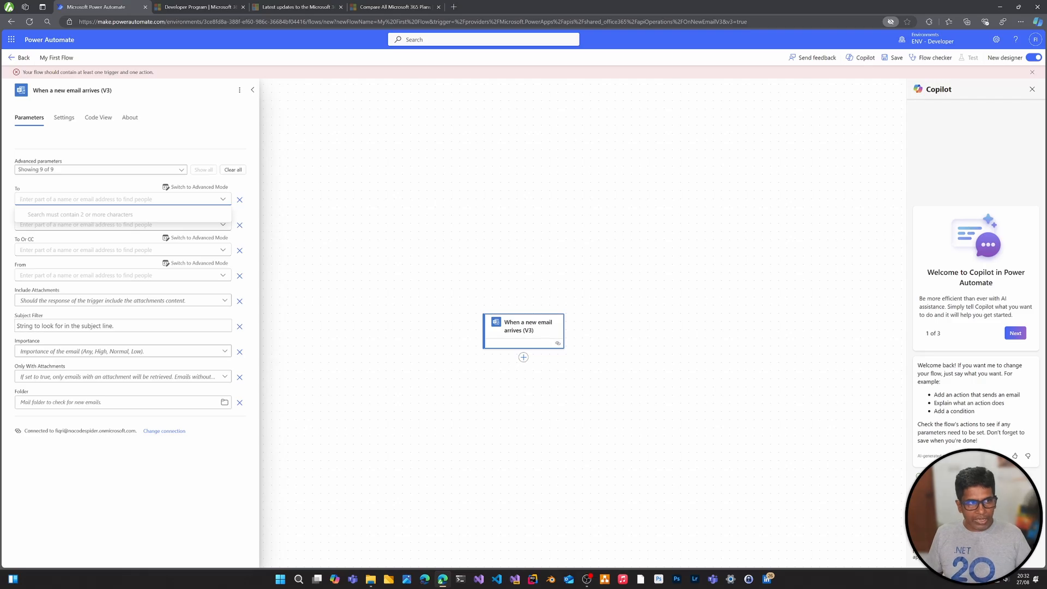
pyautogui.write('fiqri@')
pyautogui.click(76, 230)
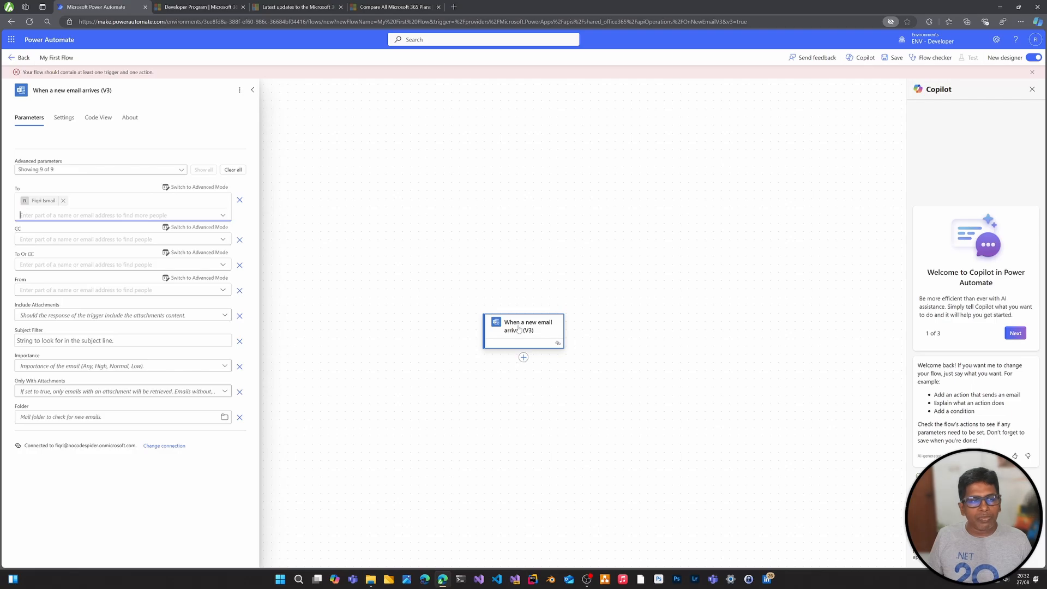
pyautogui.click(369, 148)
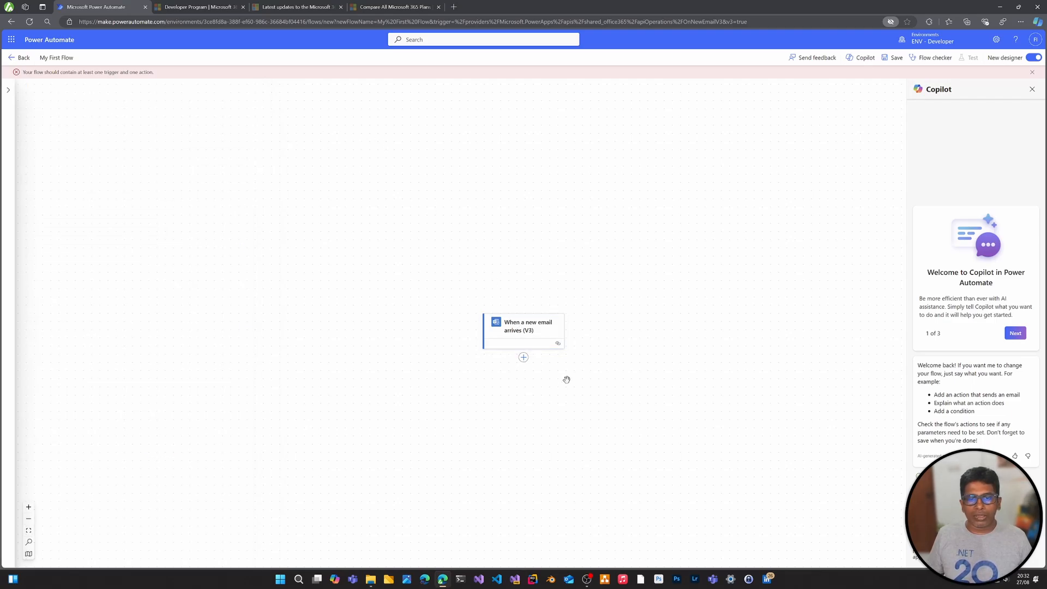
# Add the Variable connector's "Initialize variable" action below the email trigger, searching the actions for "varia"
pyautogui.click(524, 358)
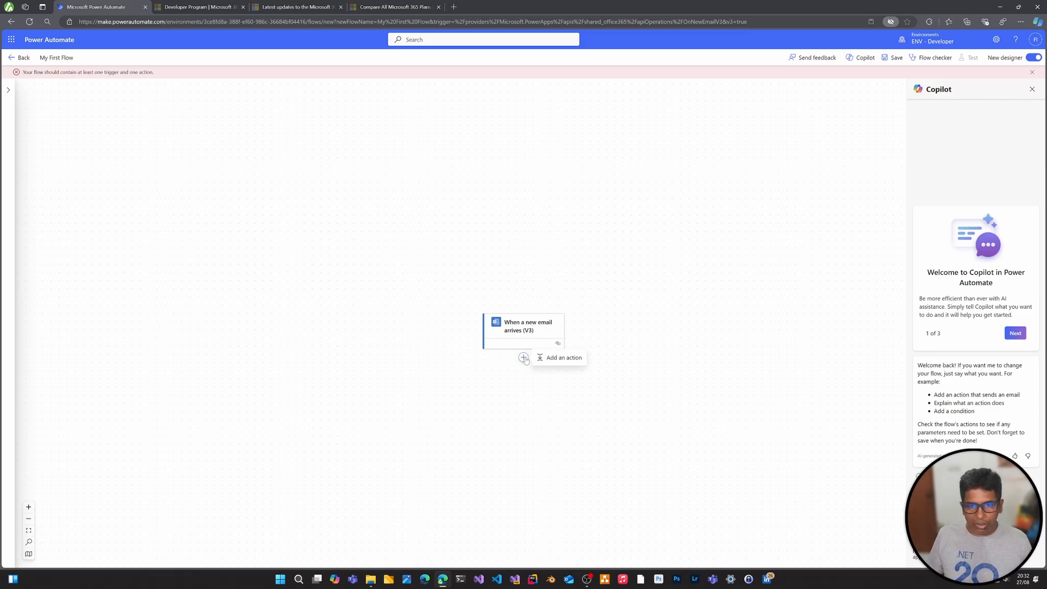
pyautogui.click(564, 358)
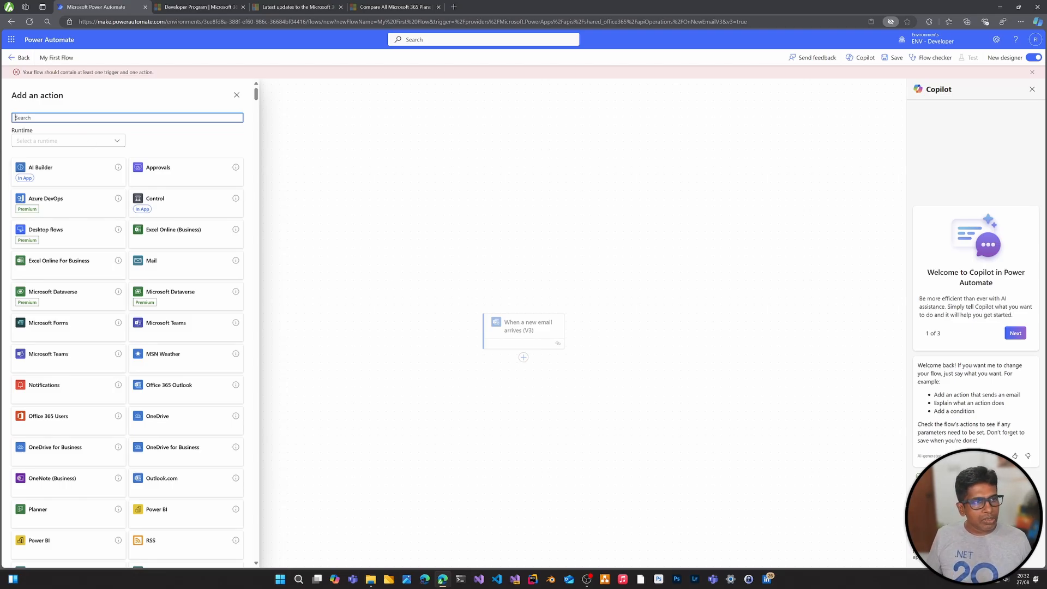
pyautogui.click(109, 118)
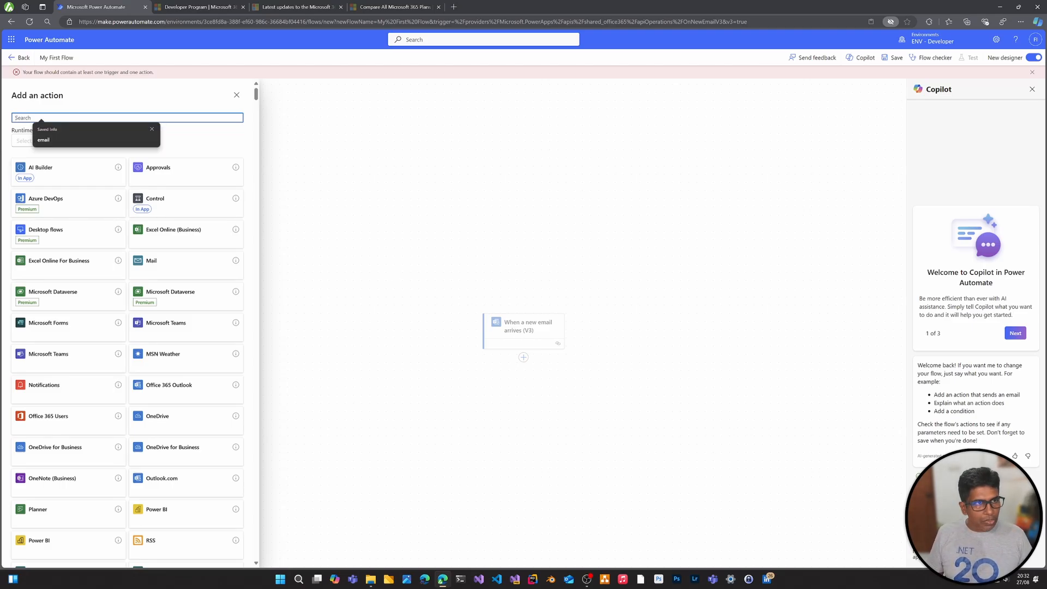
pyautogui.click(152, 129)
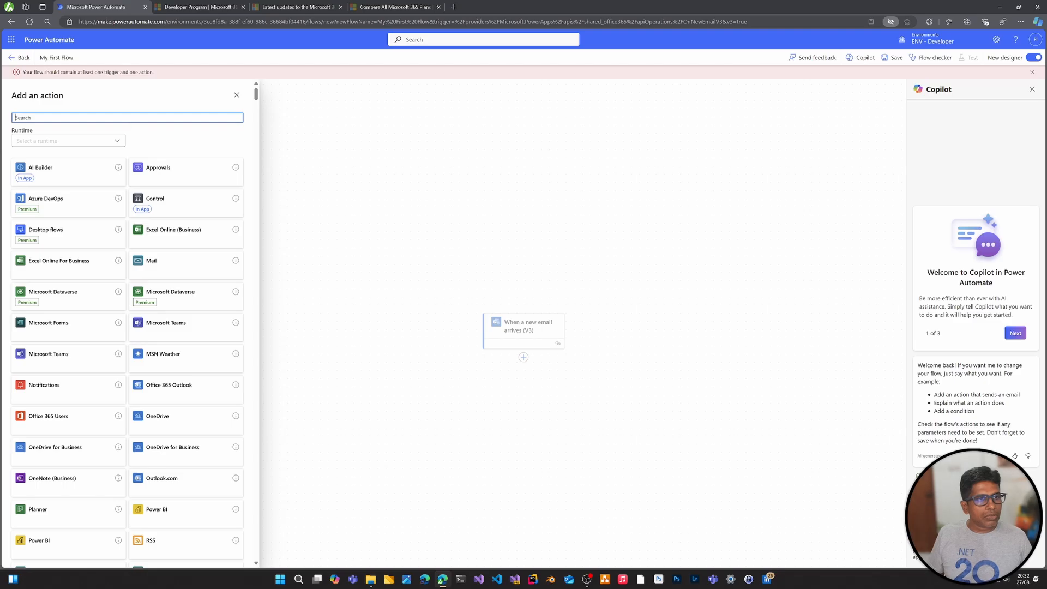
pyautogui.write('varia')
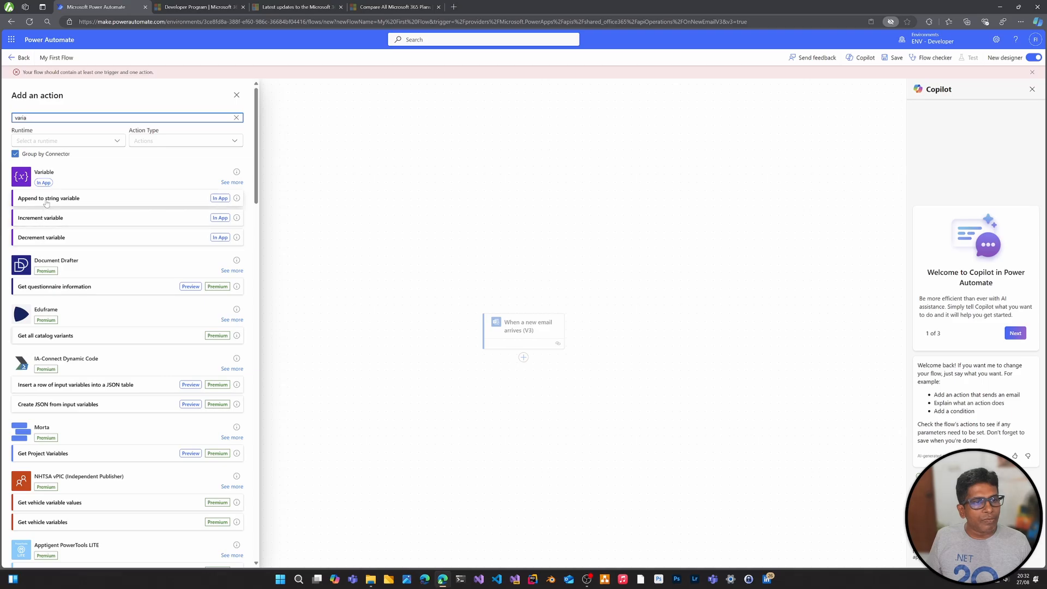
pyautogui.click(232, 182)
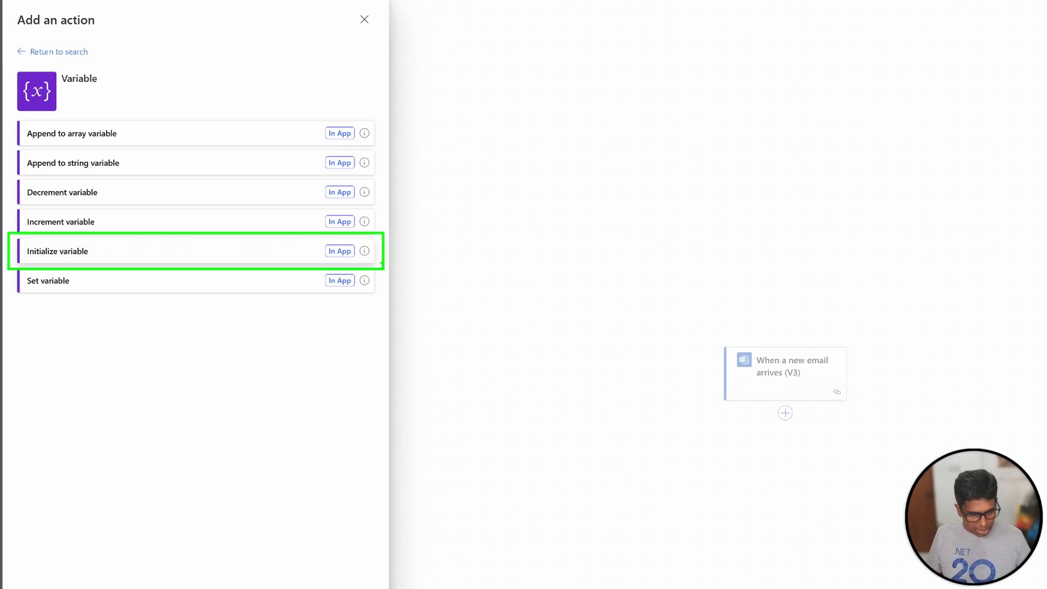
pyautogui.click(268, 255)
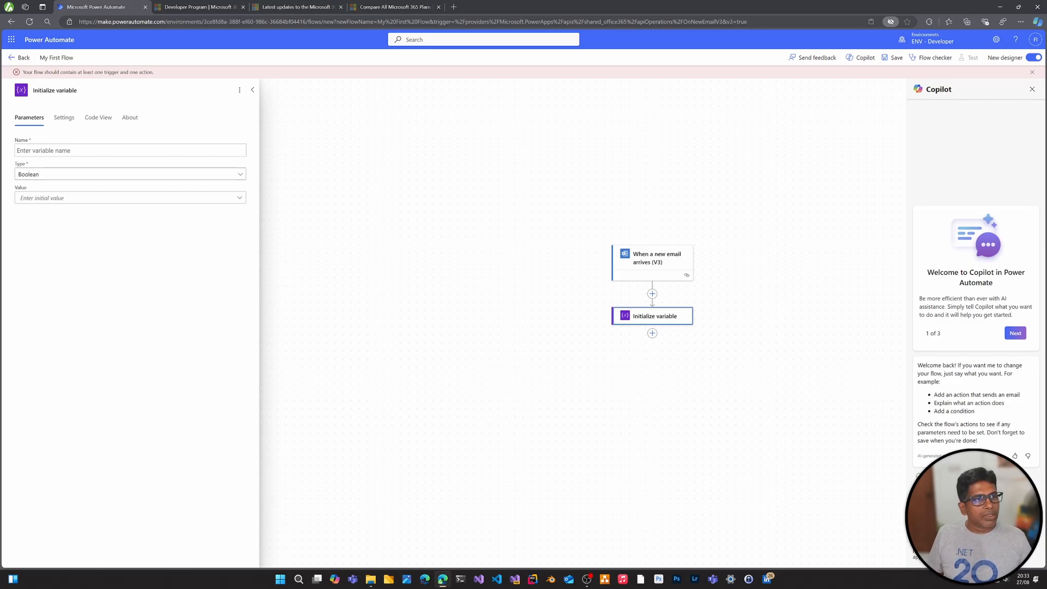
# Name the initialized variable "MySubject" and set its type to String
pyautogui.click(109, 151)
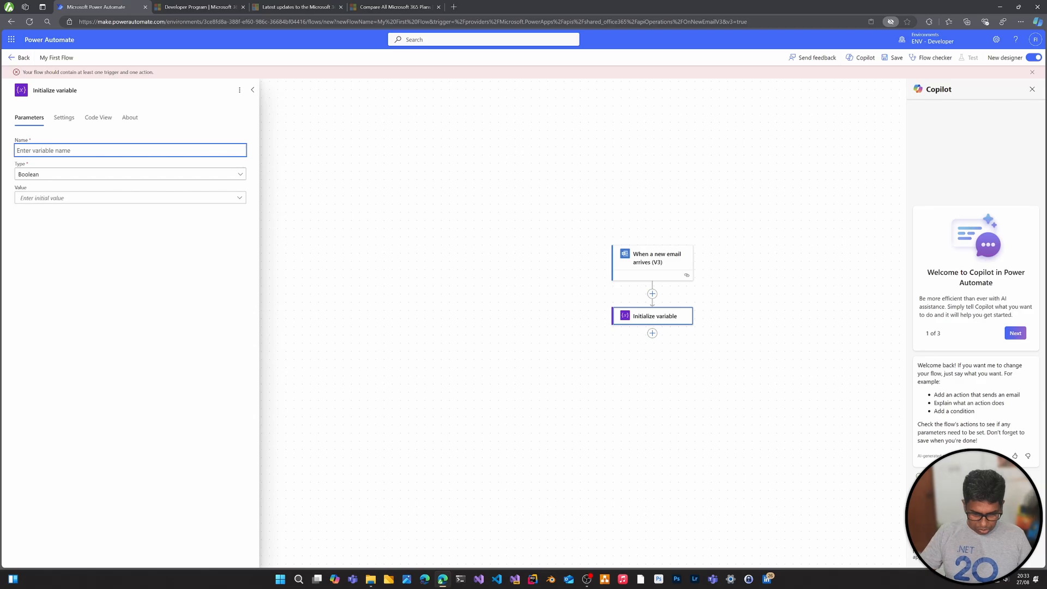
pyautogui.write('MySub')
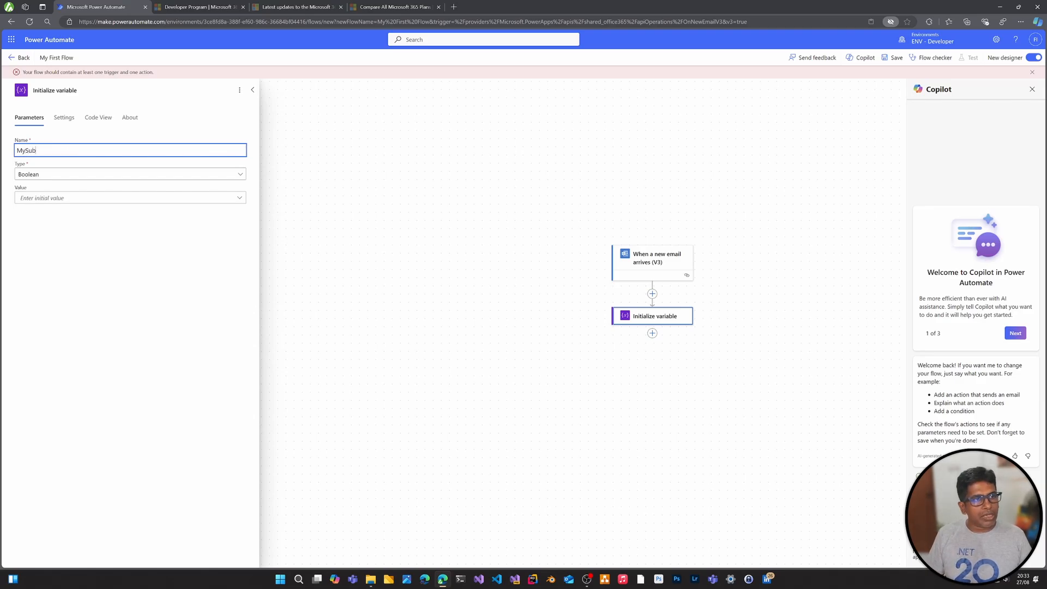
pyautogui.write('ject')
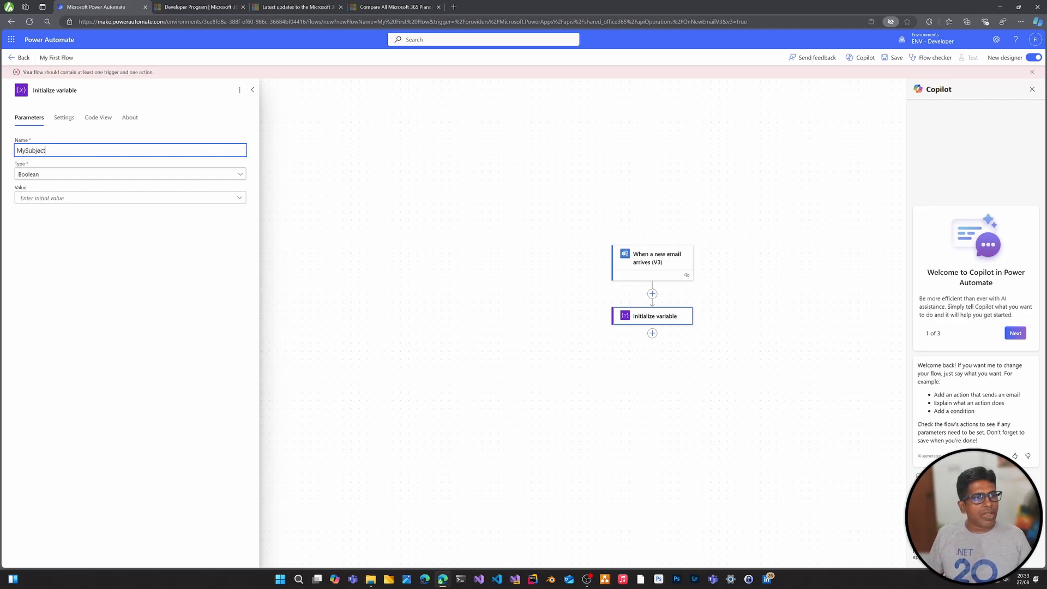
pyautogui.click(41, 174)
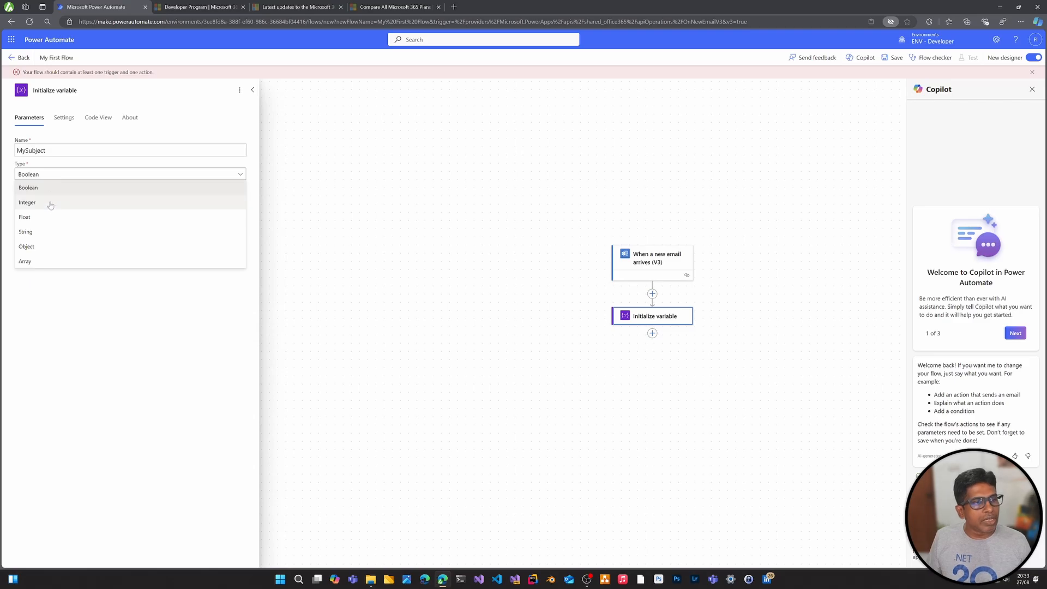
pyautogui.click(47, 233)
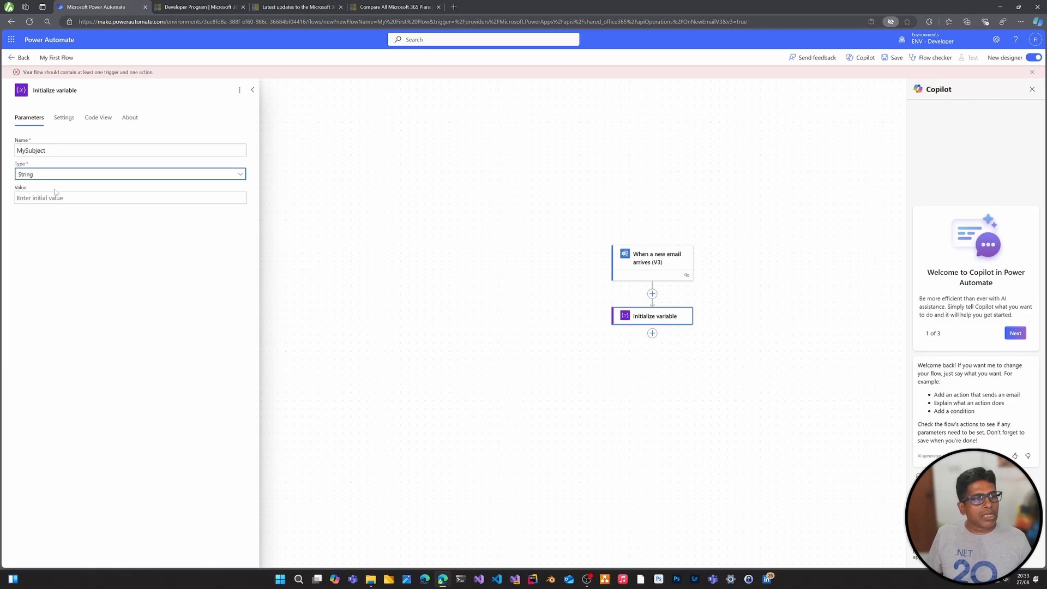
# Enter "Default Subject" as the initial value of the MySubject variable
pyautogui.press('Tab')
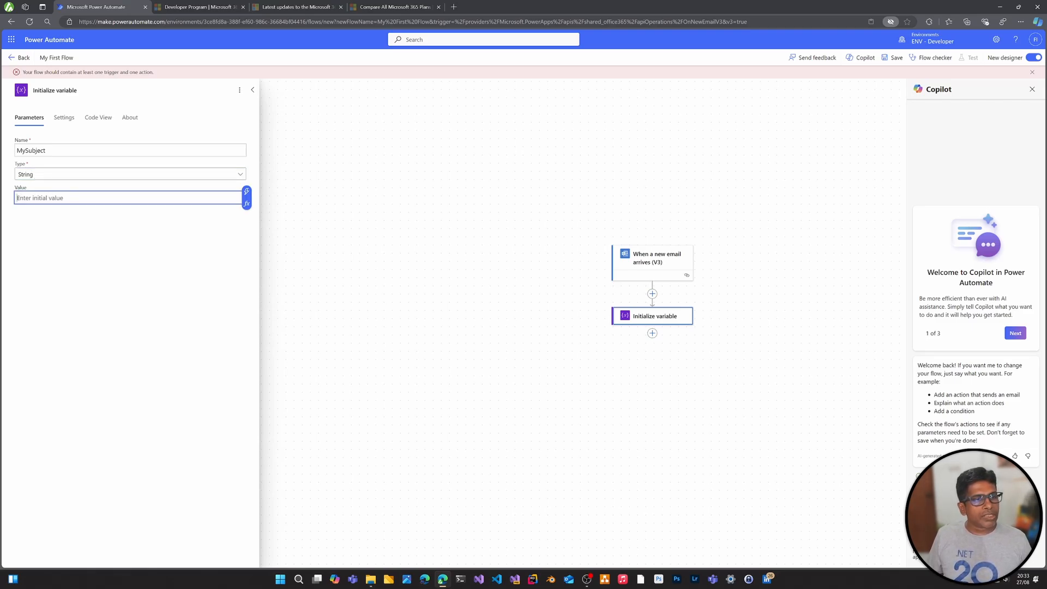
pyautogui.write('"')
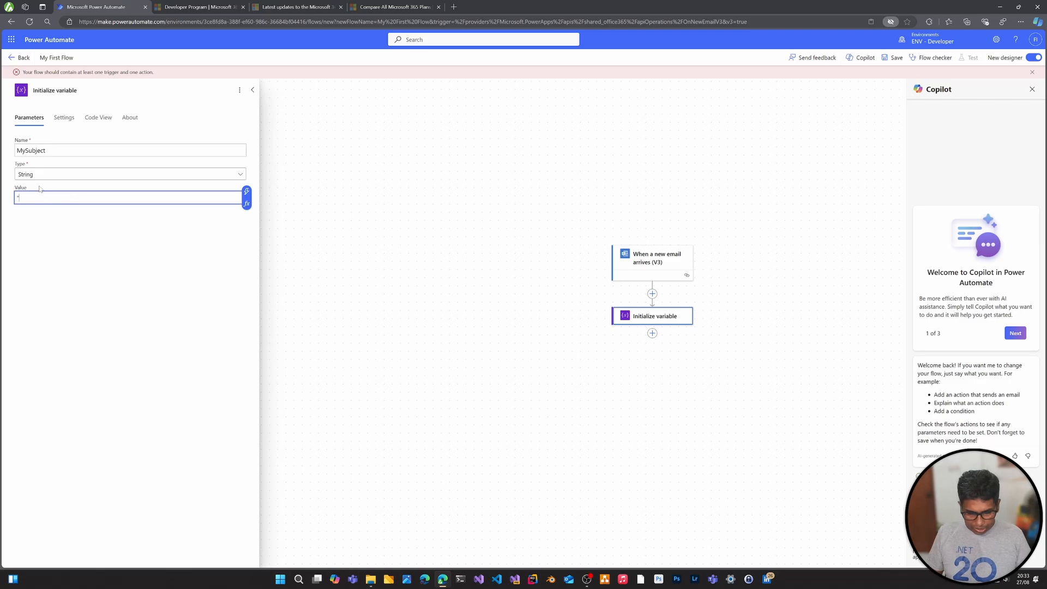
pyautogui.write('Defa')
pyautogui.press('BackSpace')
pyautogui.press('BackSpace')
pyautogui.press('BackSpace')
pyautogui.press('BackSpace')
pyautogui.press('BackSpace')
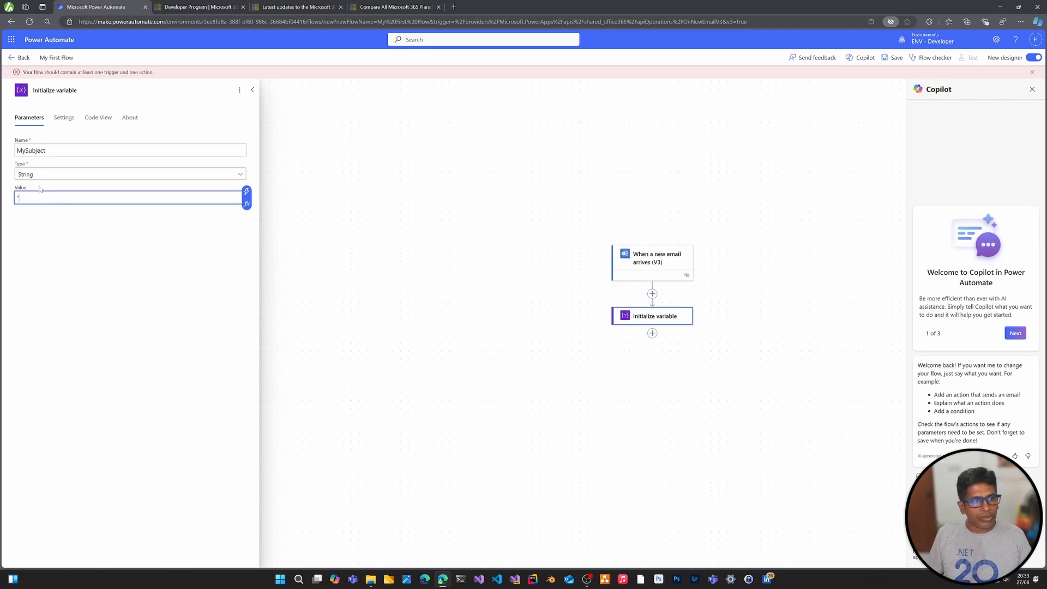
pyautogui.write('Defa')
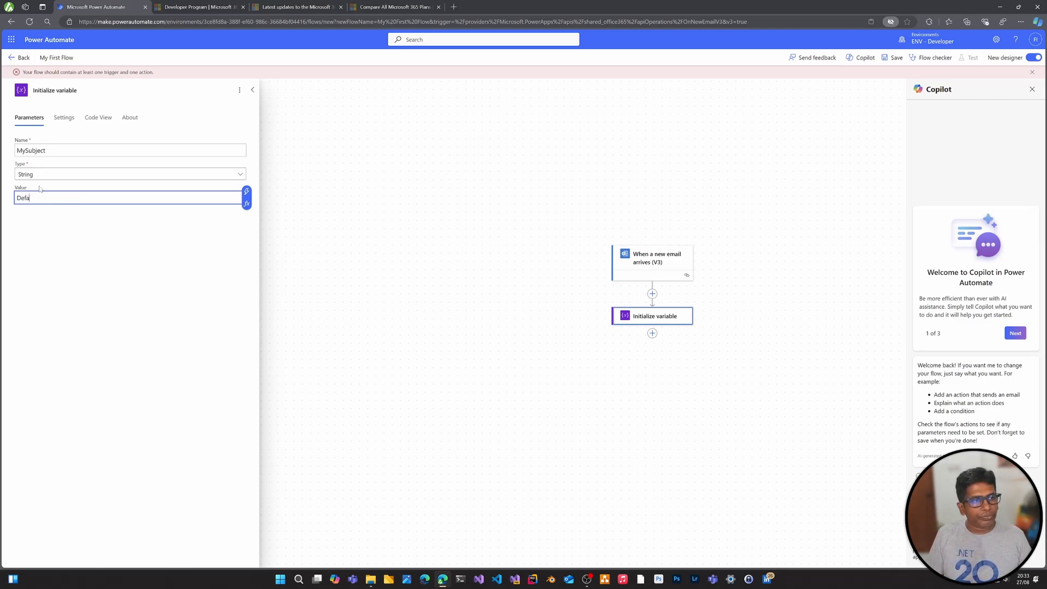
pyautogui.write('ult Subject')
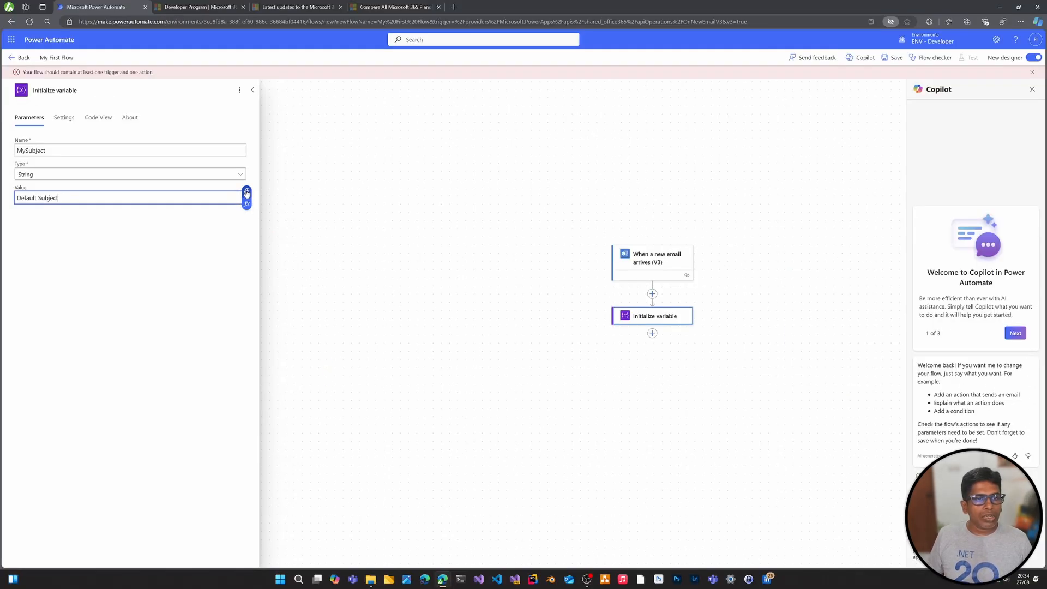
# Insert the email trigger's Subject dynamic content as the MySubject value and delete the fixed "Default Subject" text
pyautogui.click(246, 193)
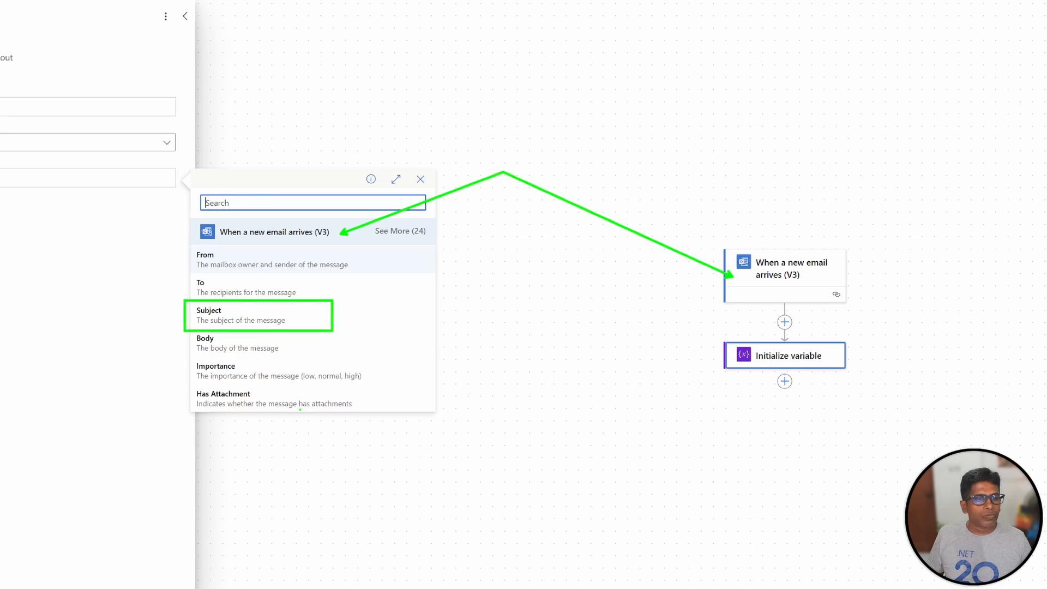
pyautogui.click(240, 319)
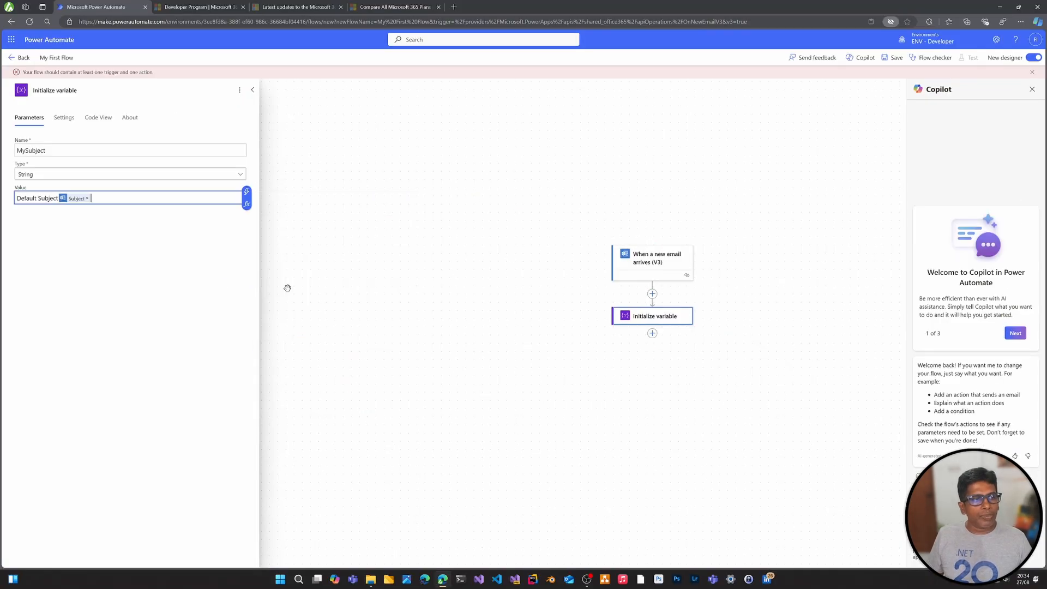
pyautogui.moveTo(58, 198); pyautogui.dragTo(3, 196)
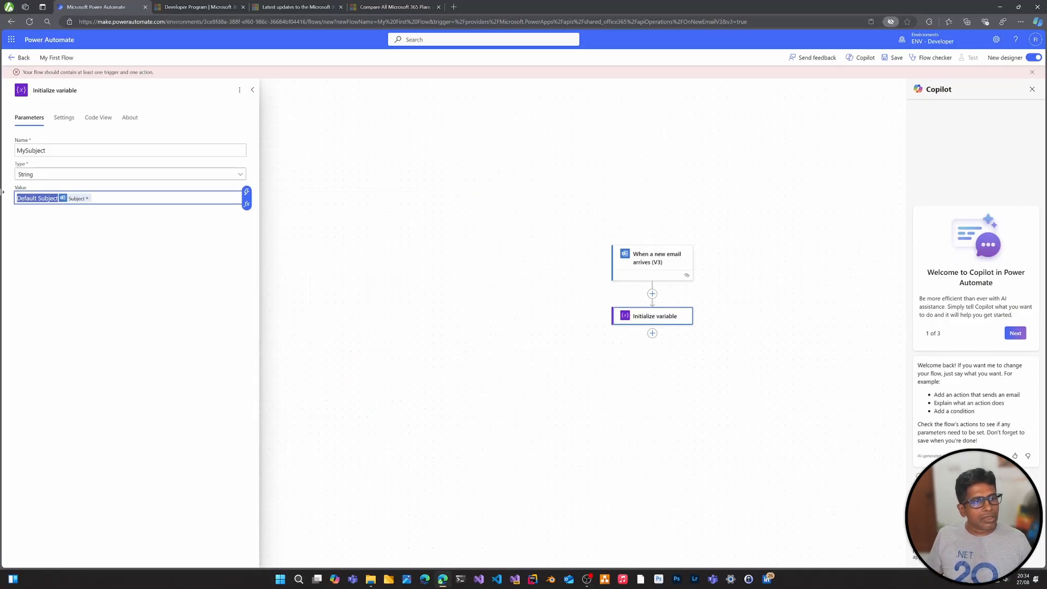
pyautogui.press('BackSpace')
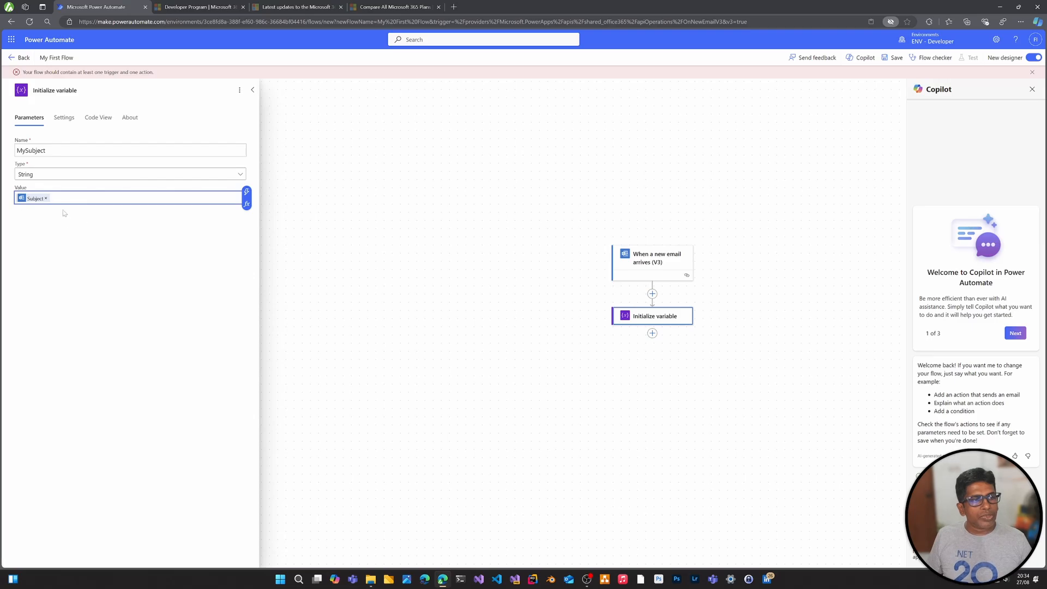
pyautogui.click(53, 151)
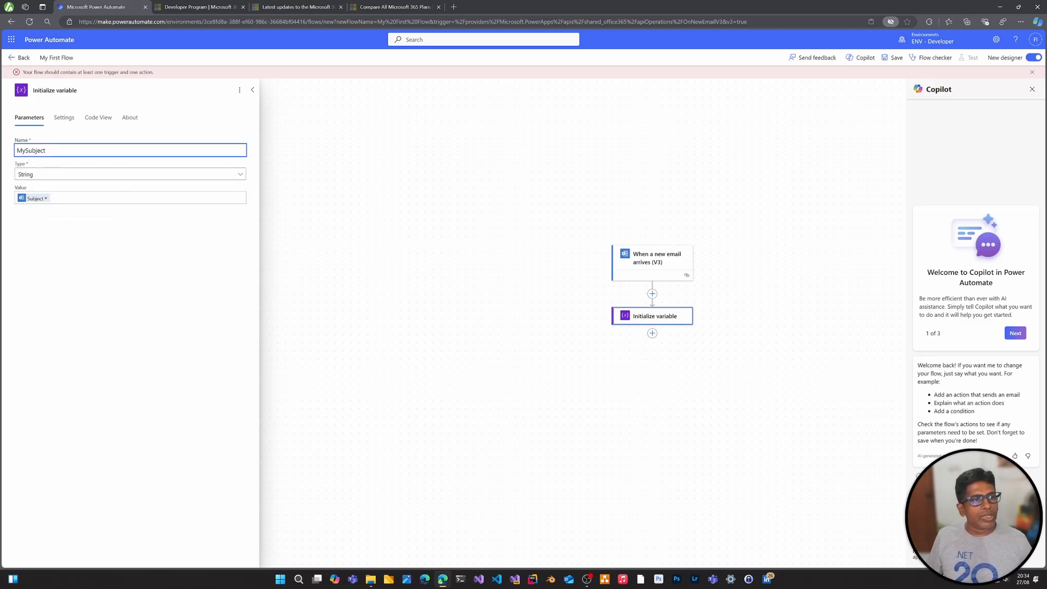
# Save the flow and start a test run using the Manually option
pyautogui.click(896, 60)
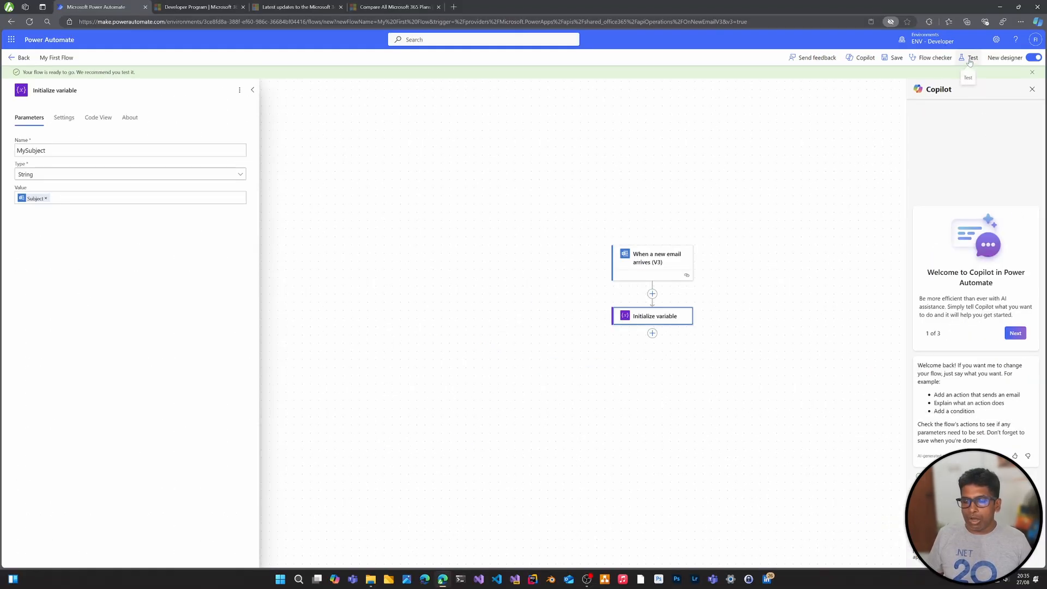
pyautogui.click(970, 58)
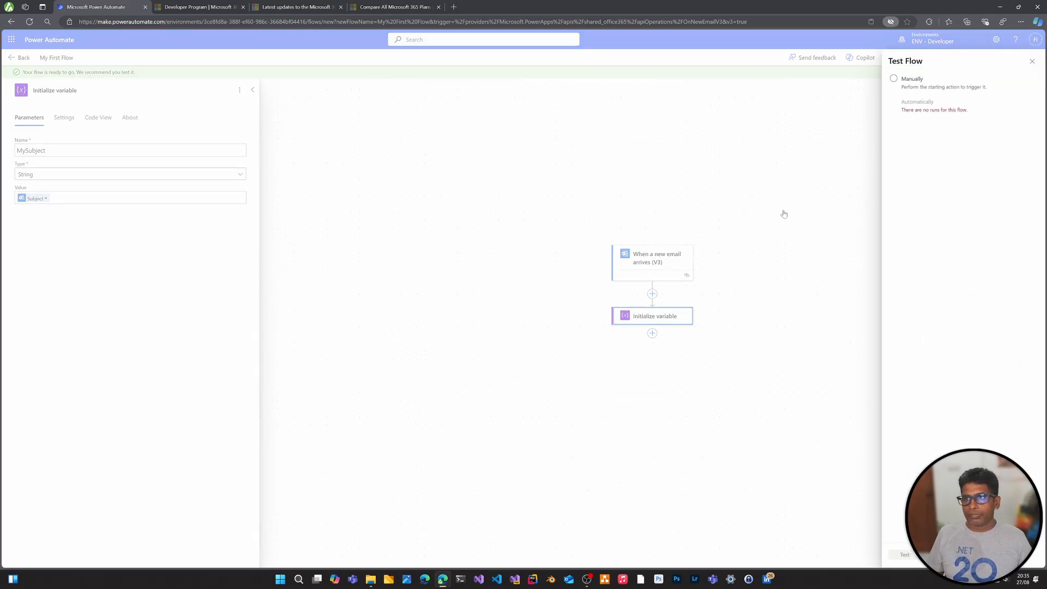
pyautogui.click(915, 82)
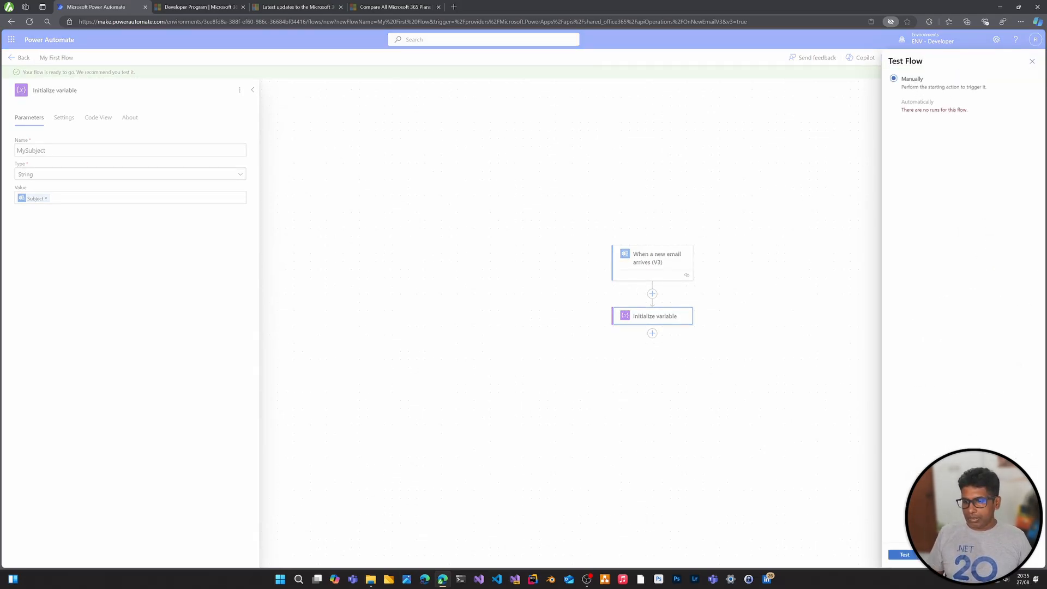
pyautogui.click(912, 556)
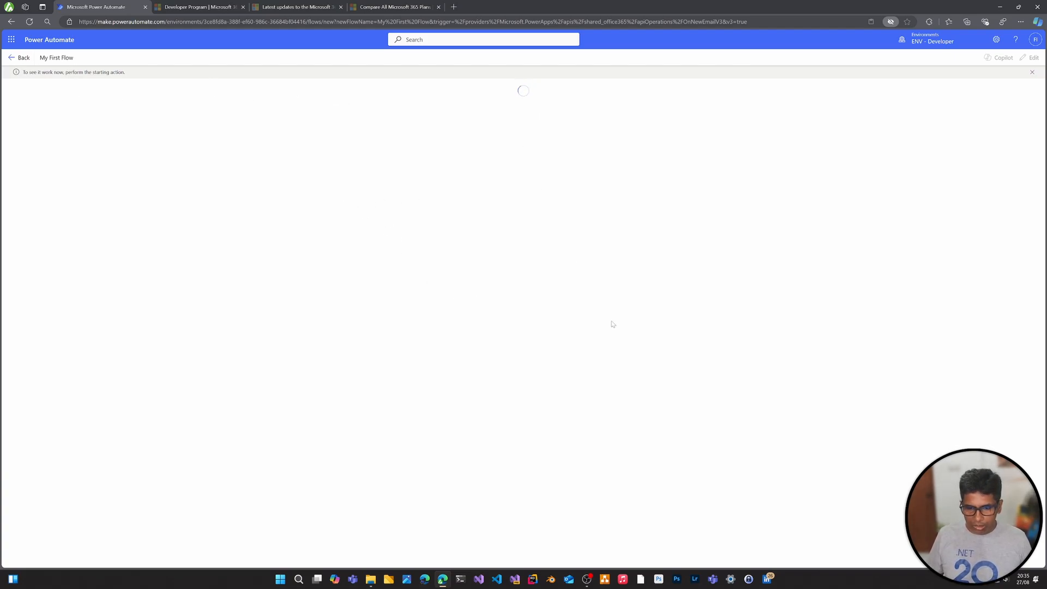
# Switch to Outlook and send the new mail with subject "My Email Subject For the Flow" and body "Test" to trigger the flow
pyautogui.click(570, 579)
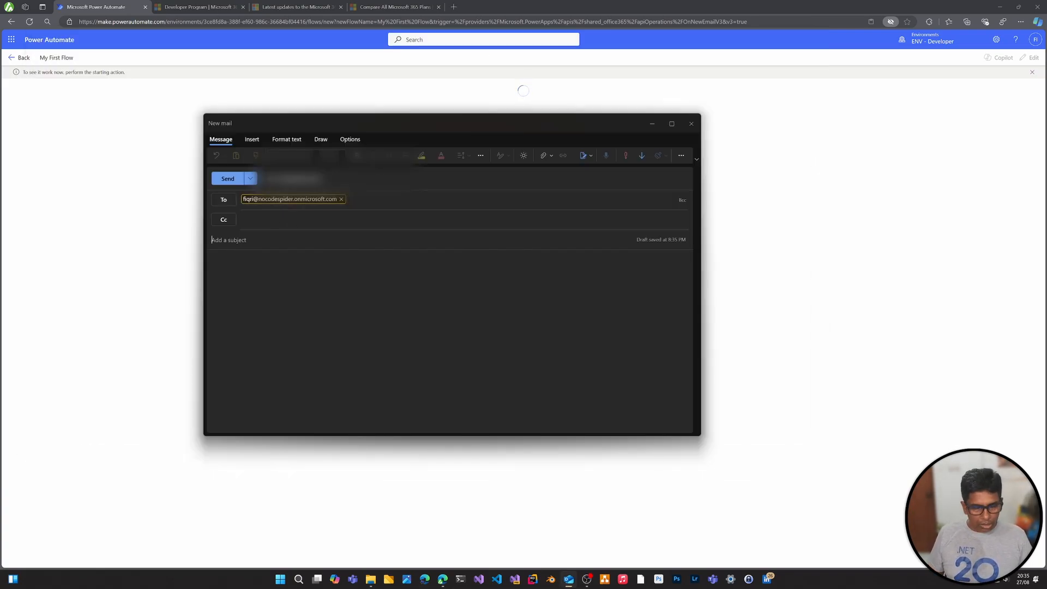
pyautogui.write('My Ema')
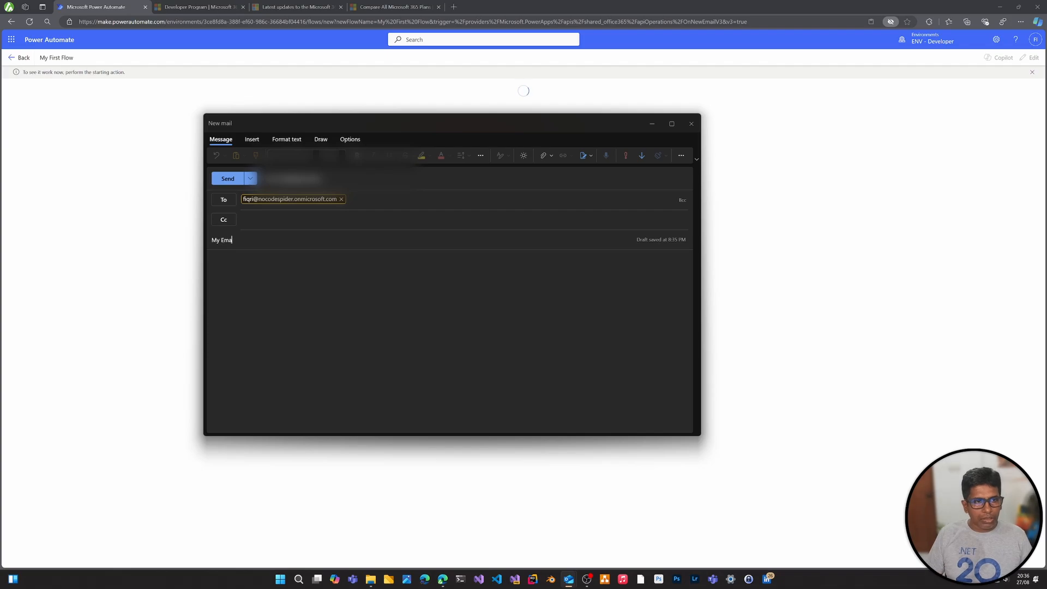
pyautogui.write('il Subject')
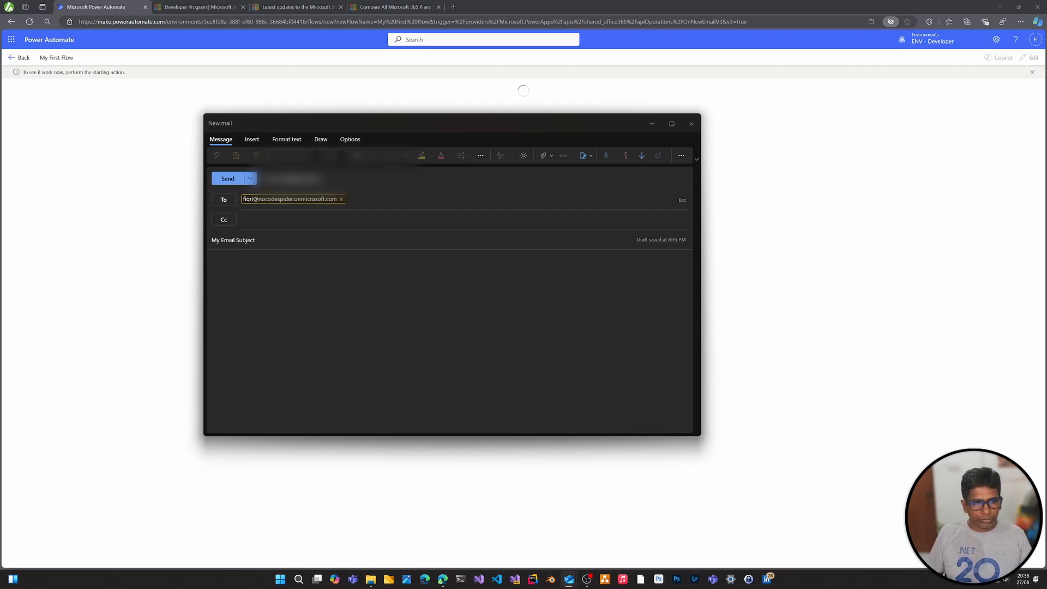
pyautogui.write(' For the Flow')
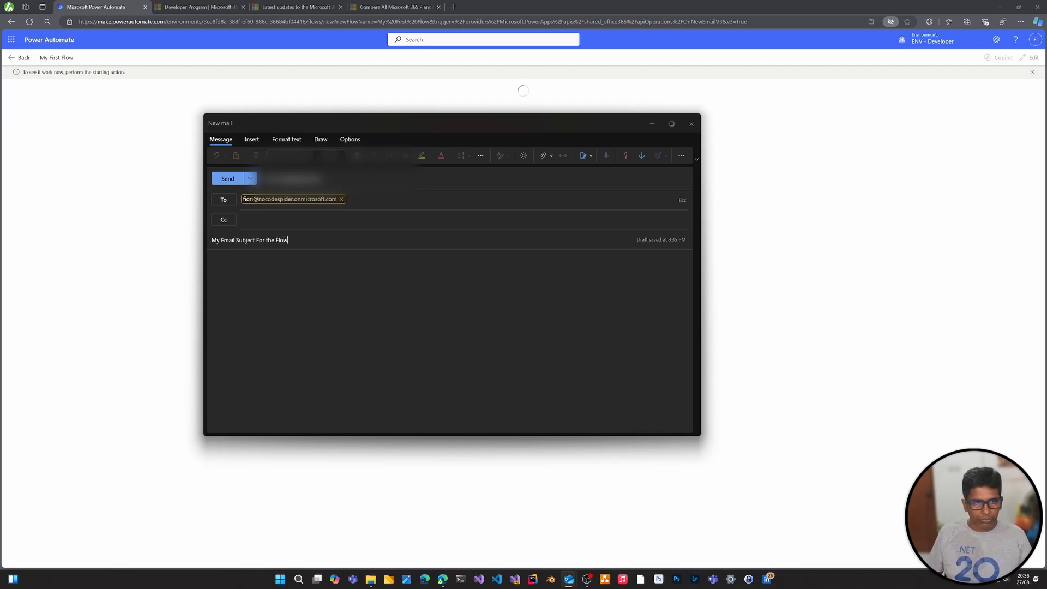
pyautogui.press('Tab')
pyautogui.write('Test')
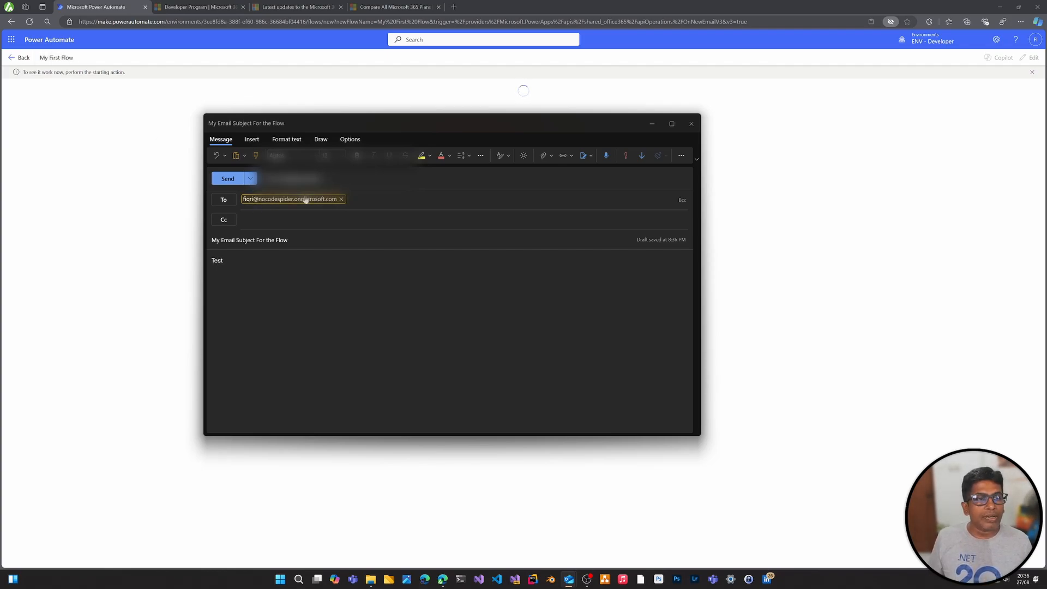
pyautogui.click(225, 179)
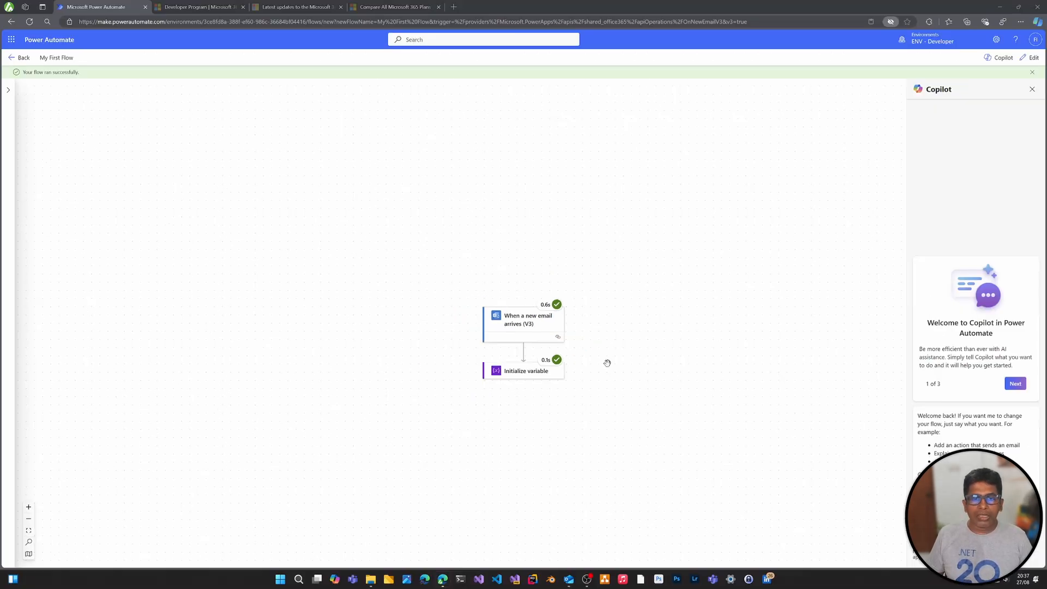
# Examine the inputs and the header and body outputs of the email trigger in the completed flow run
pyautogui.click(518, 324)
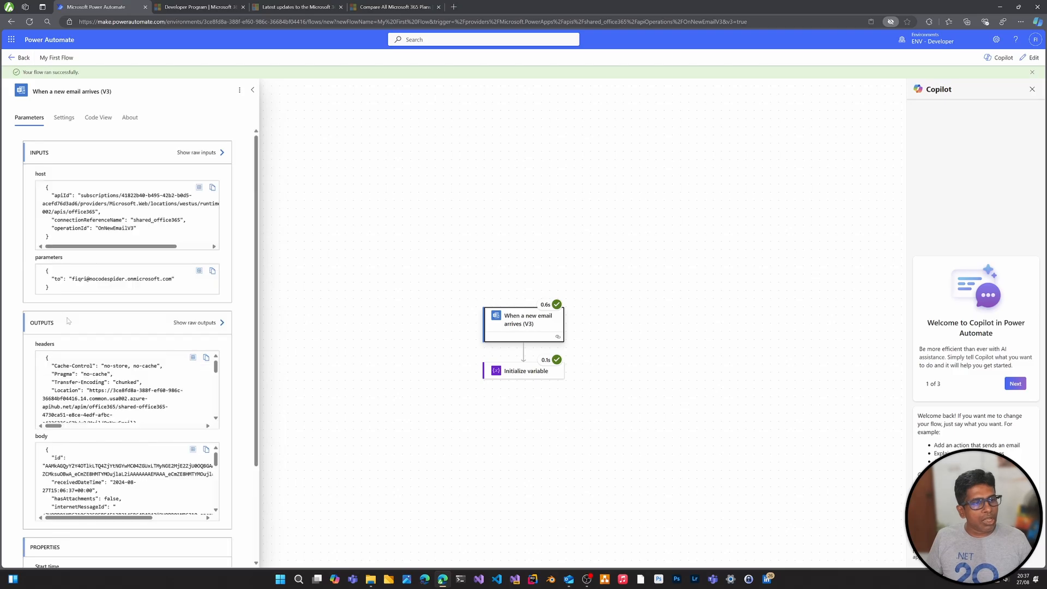
pyautogui.scroll(-5, 129, 387)
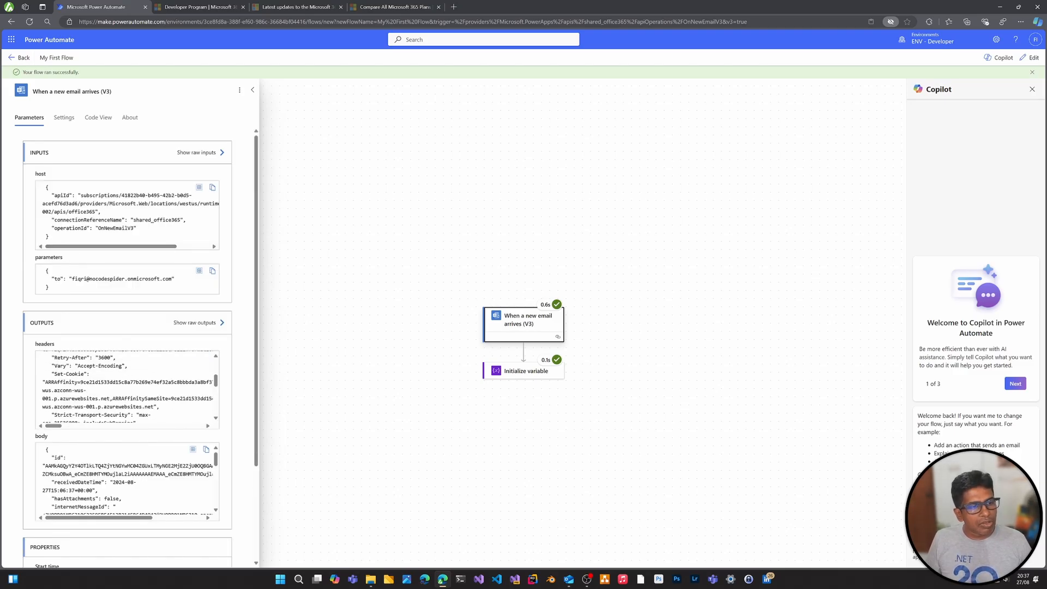
pyautogui.scroll(5, 100, 362)
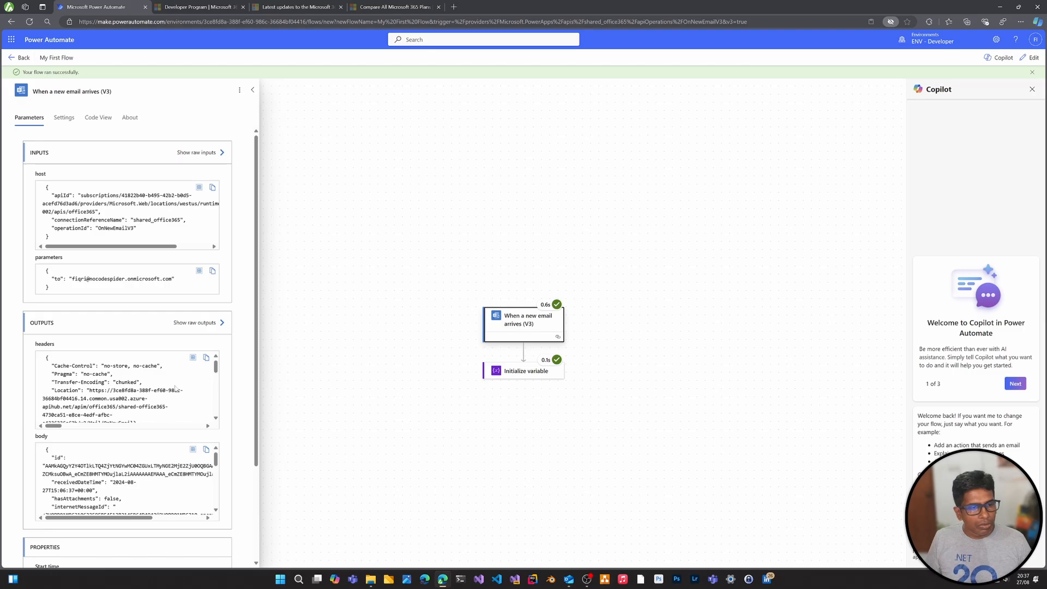
pyautogui.moveTo(216, 370); pyautogui.dragTo(219, 344)
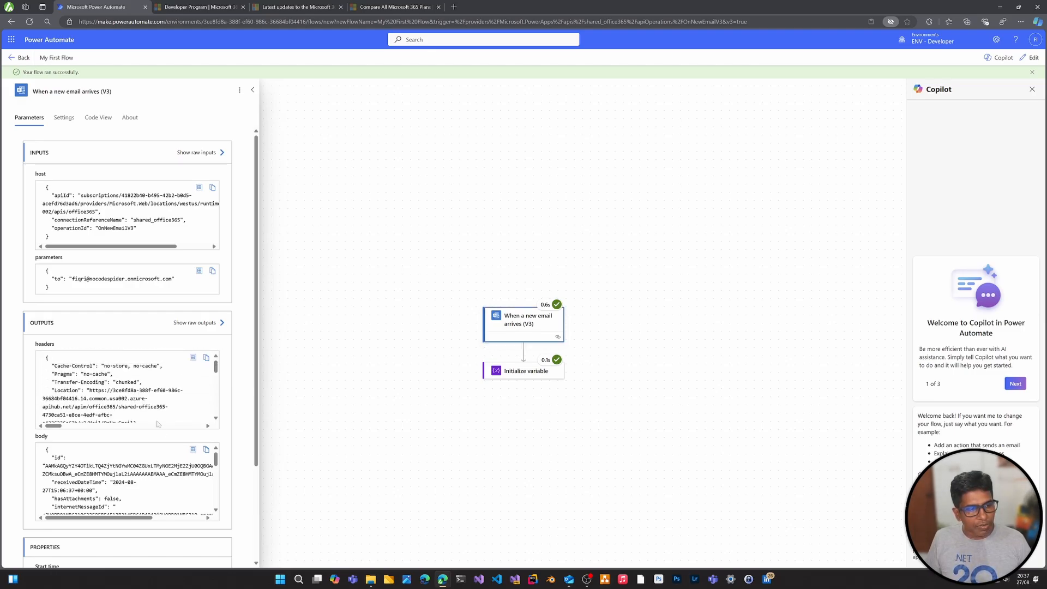
pyautogui.moveTo(215, 459); pyautogui.dragTo(217, 498)
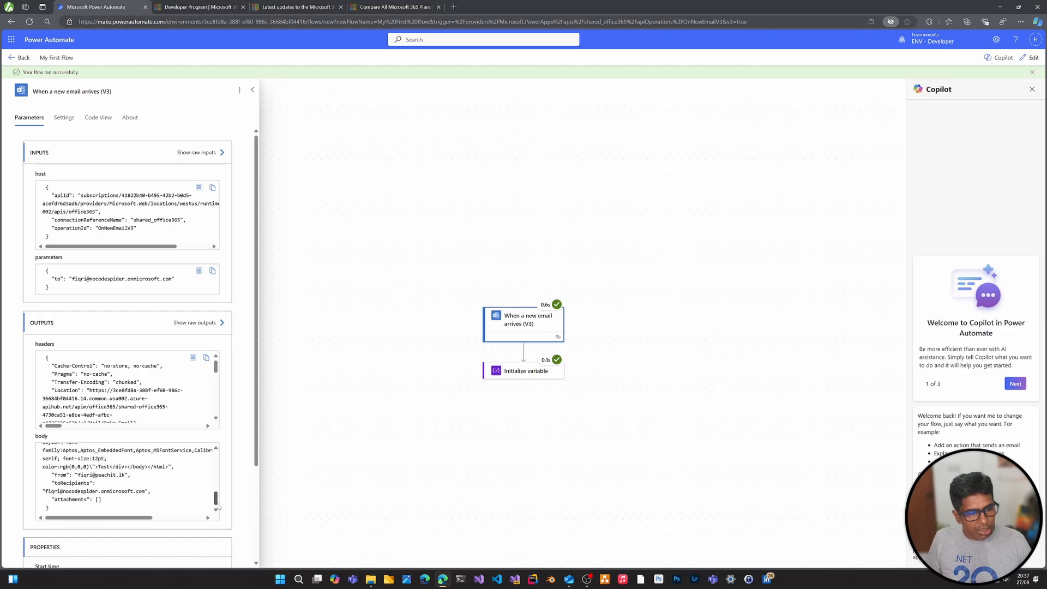
# Check the MySubject value and the run status recorded for the Initialize variable action
pyautogui.click(526, 371)
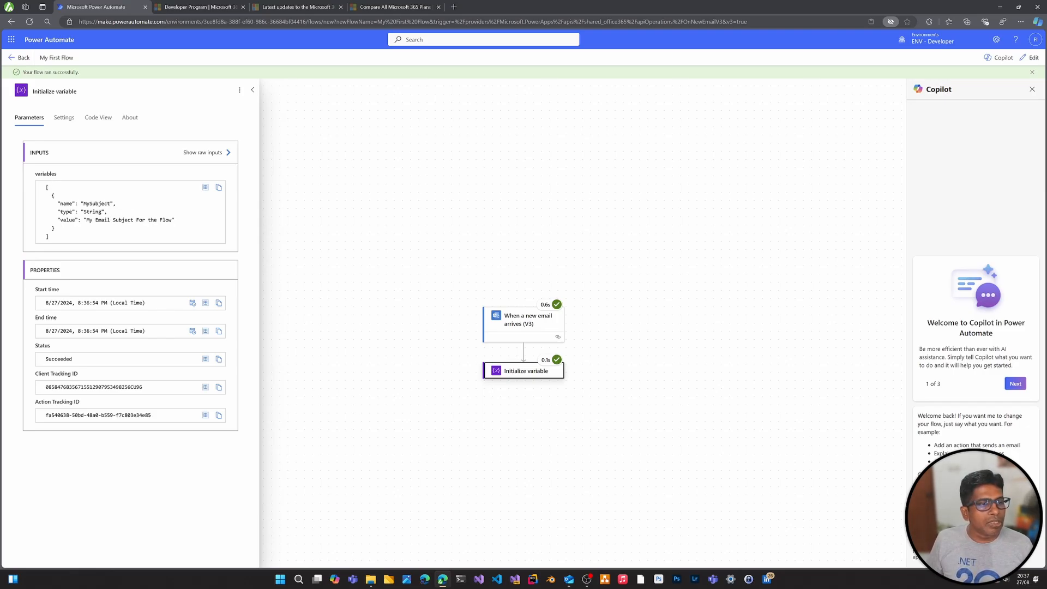
pyautogui.moveTo(58, 219); pyautogui.dragTo(174, 229)
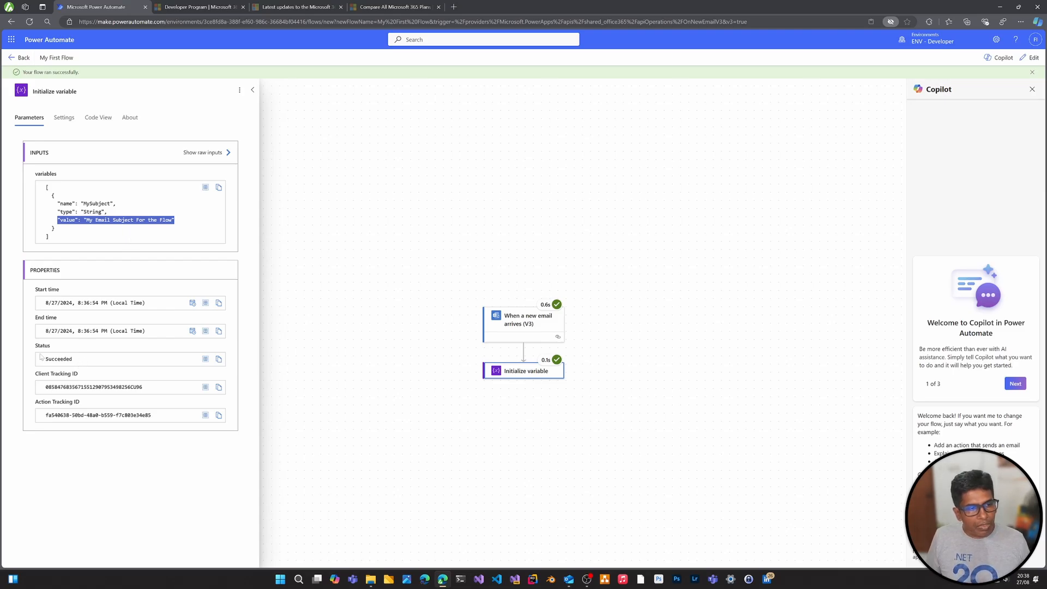
pyautogui.doubleClick(79, 362)
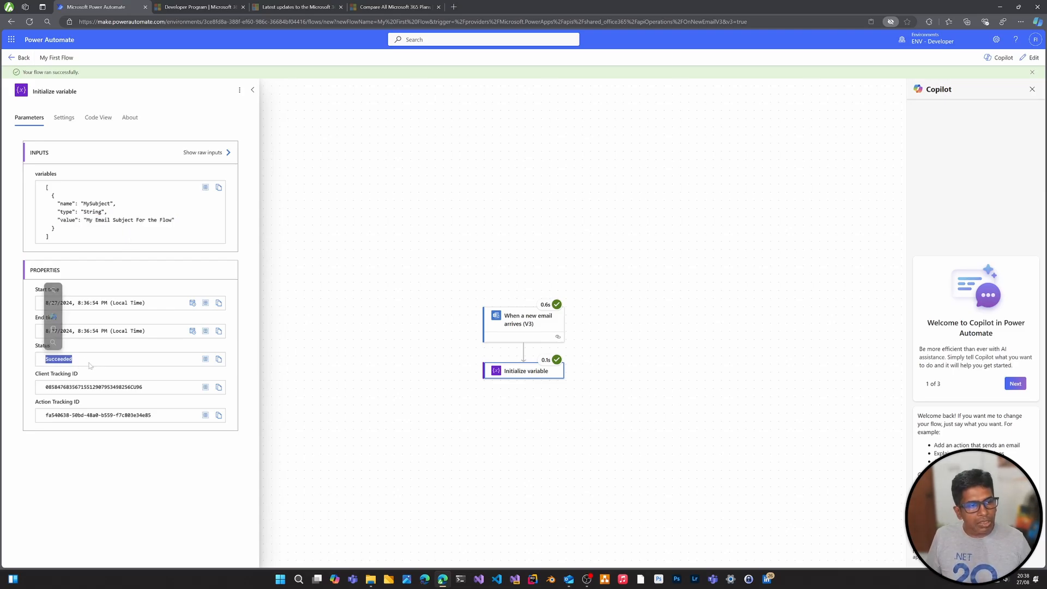